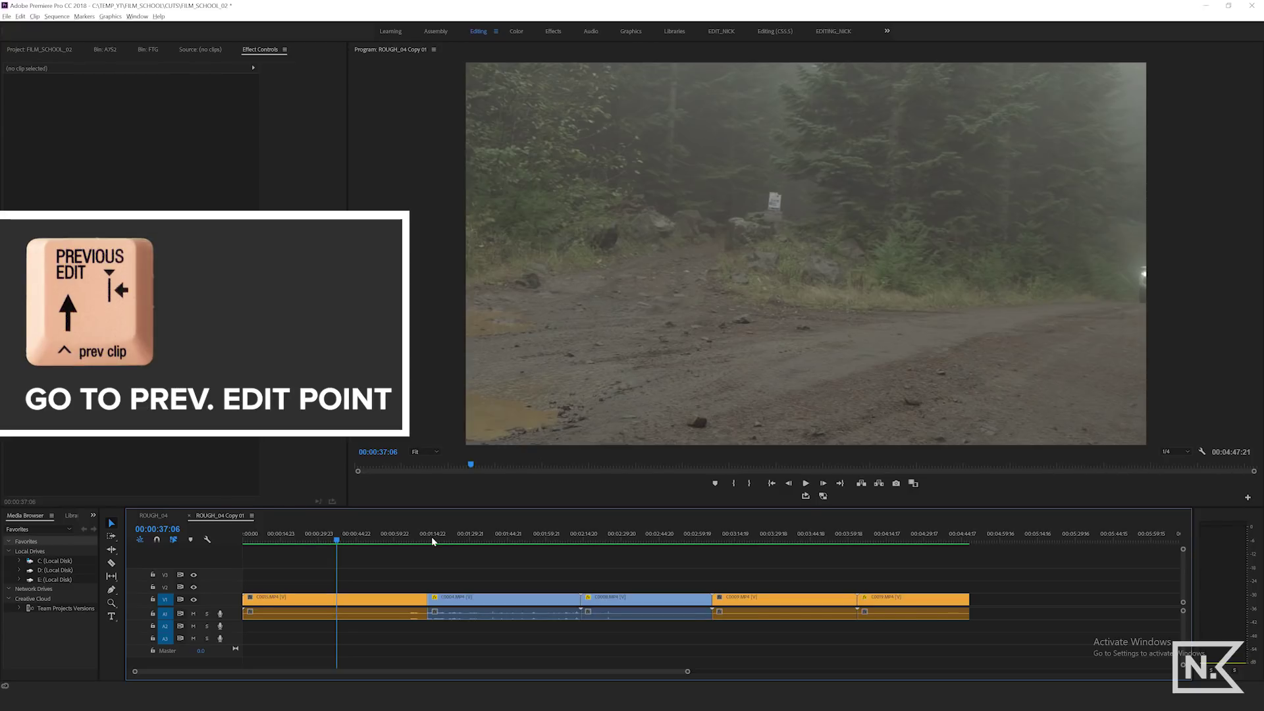
- Jump back and forth through the edit points between C0015, C0004, C0008 and C0019, ending at a clip start
click(433, 541)
key(Up)
key(Down)
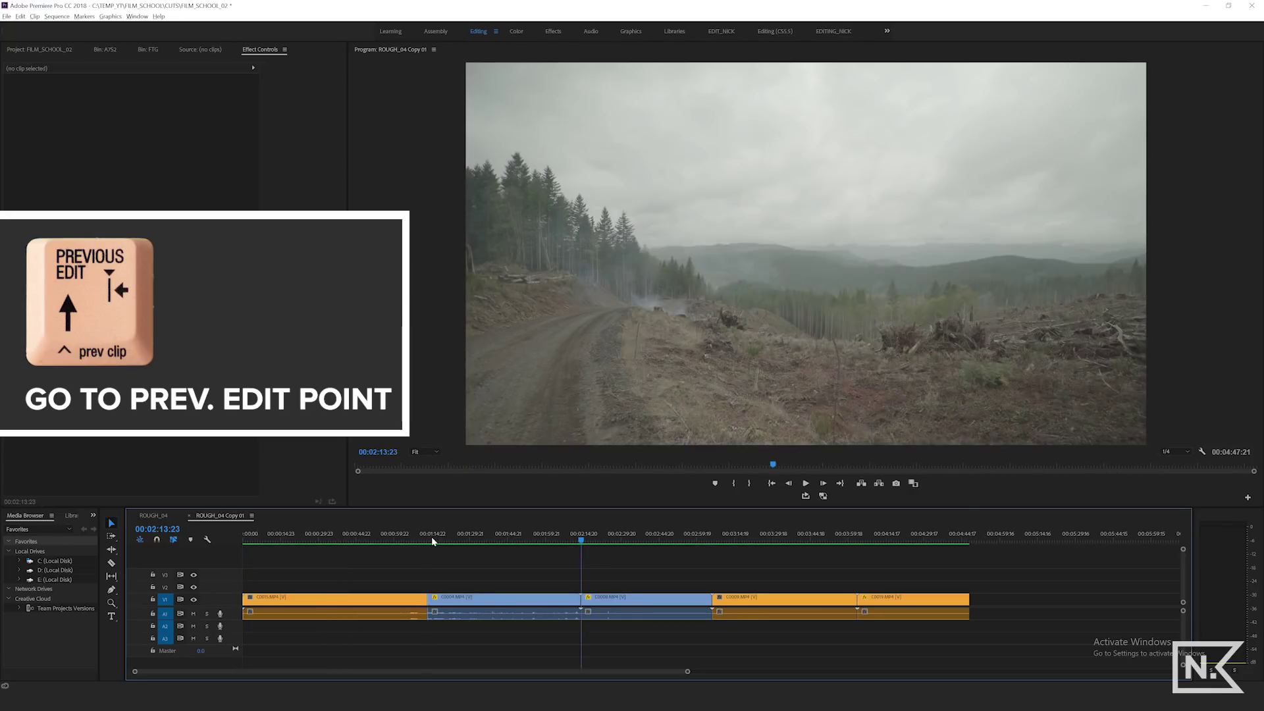
key(Up)
key(Down)
key(Down)
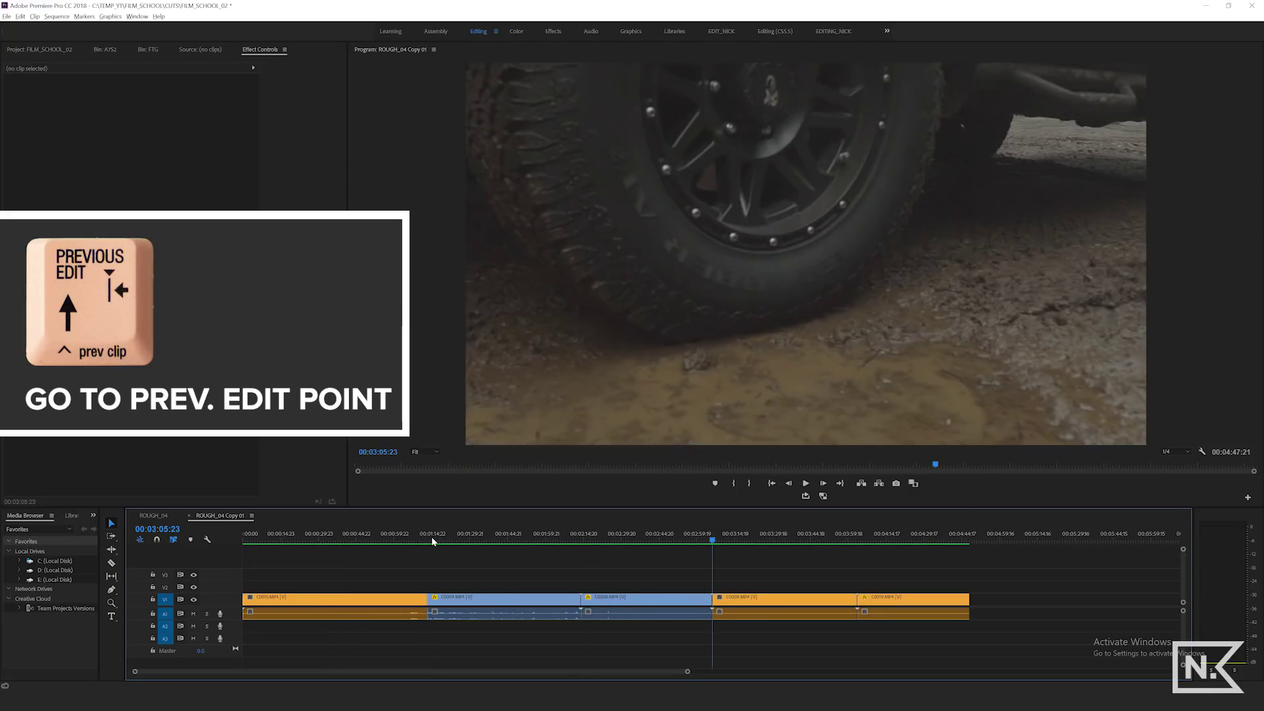
key(Up)
key(Down)
key(Down)
key(Down)
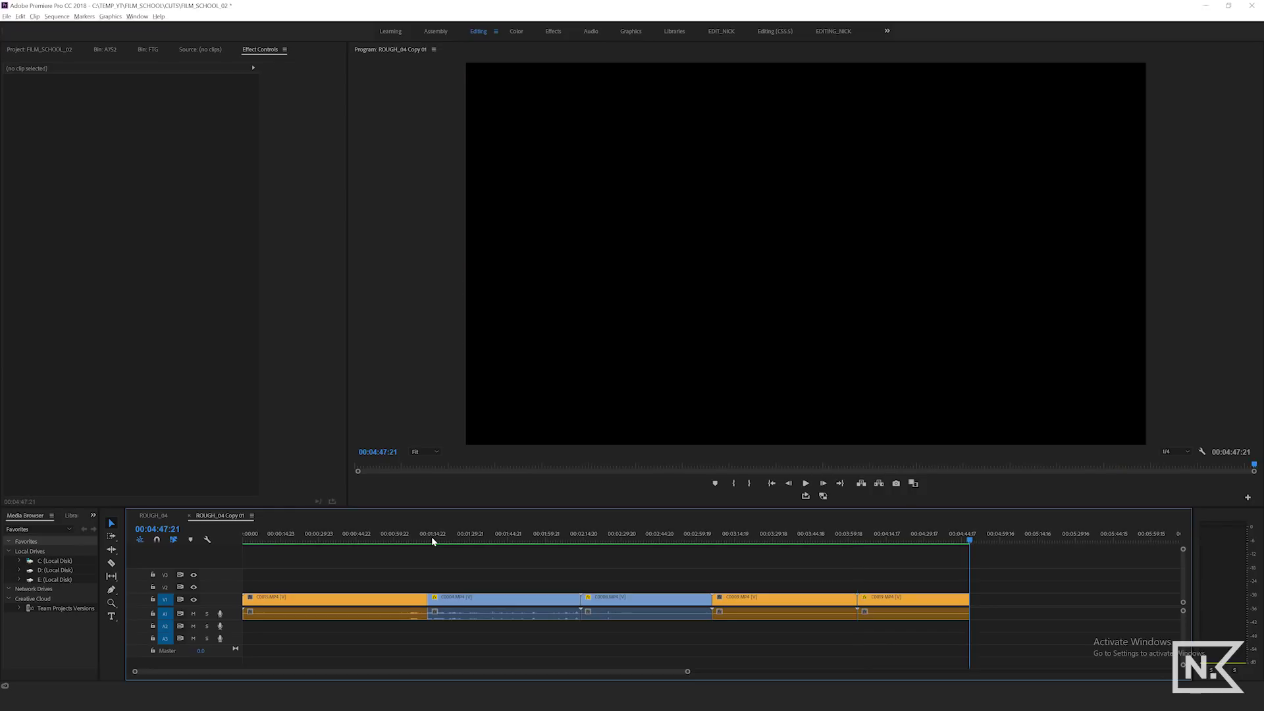
key(Up)
key(Up)
key(Up)
key(Up)
key(Down)
key(Down)
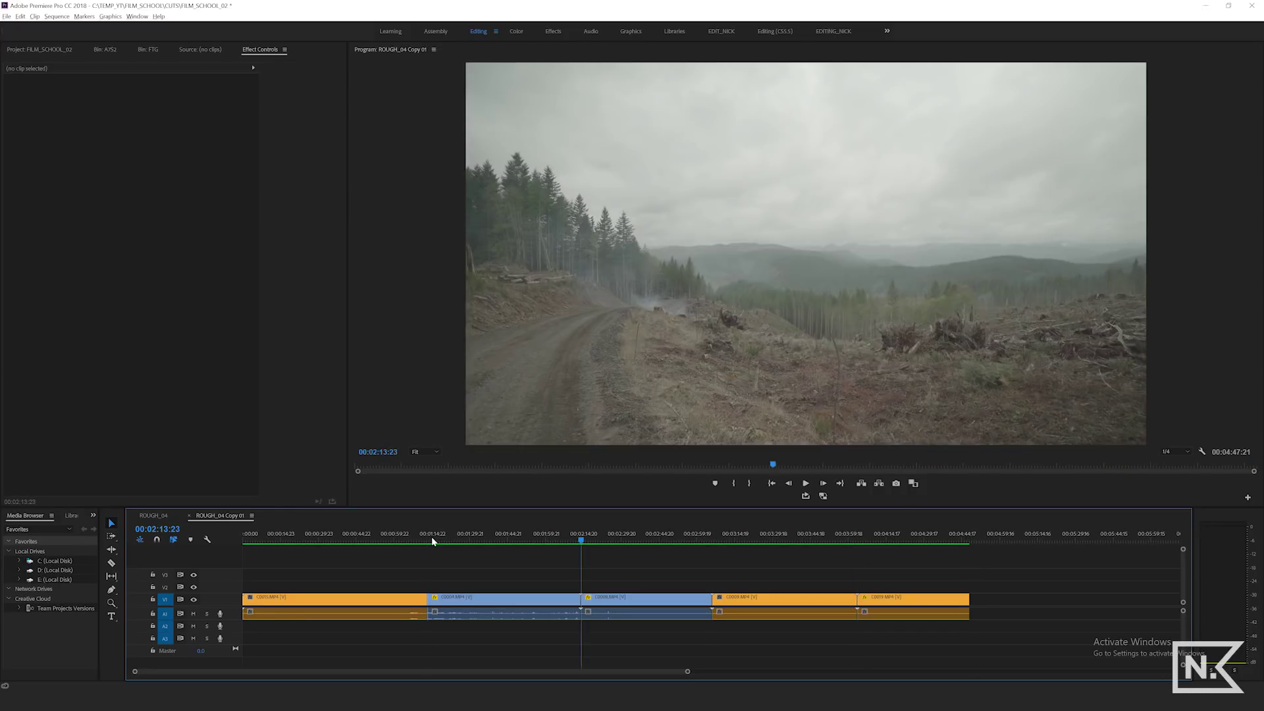
key(Up)
key(Up)
key(Down)
key(Down)
key(Down)
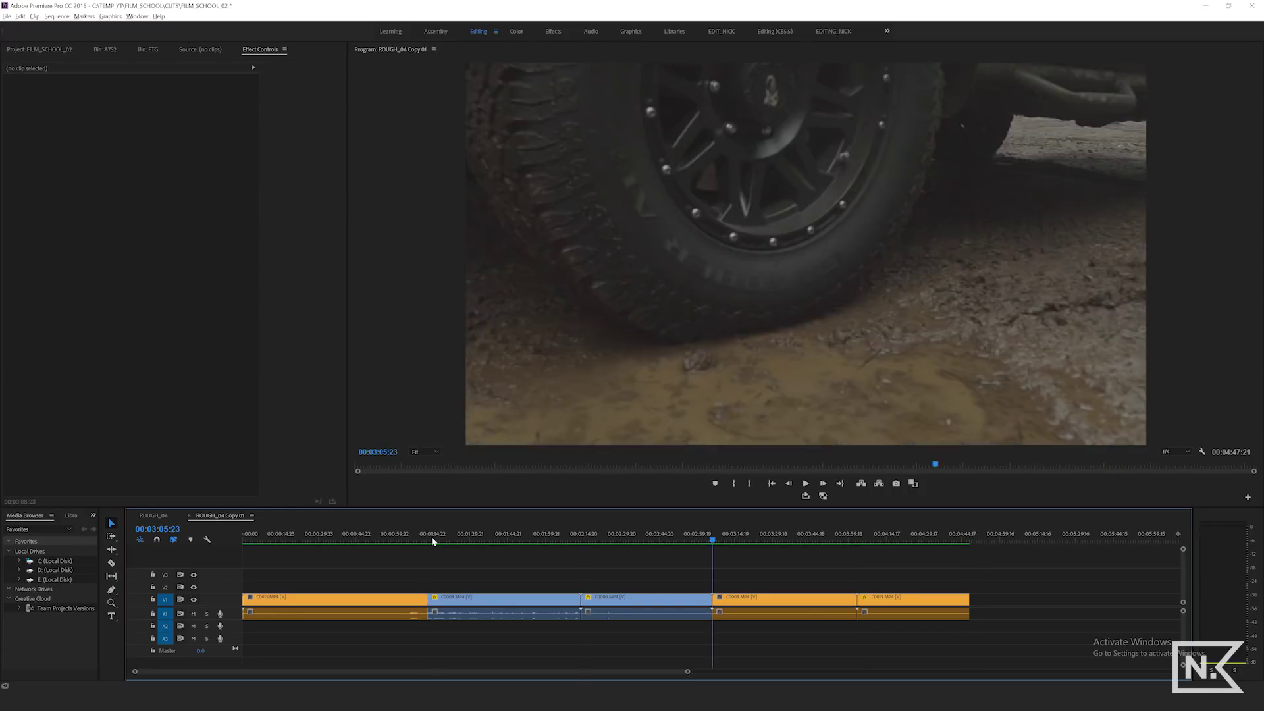
key(Up)
key(Up)
key(Up)
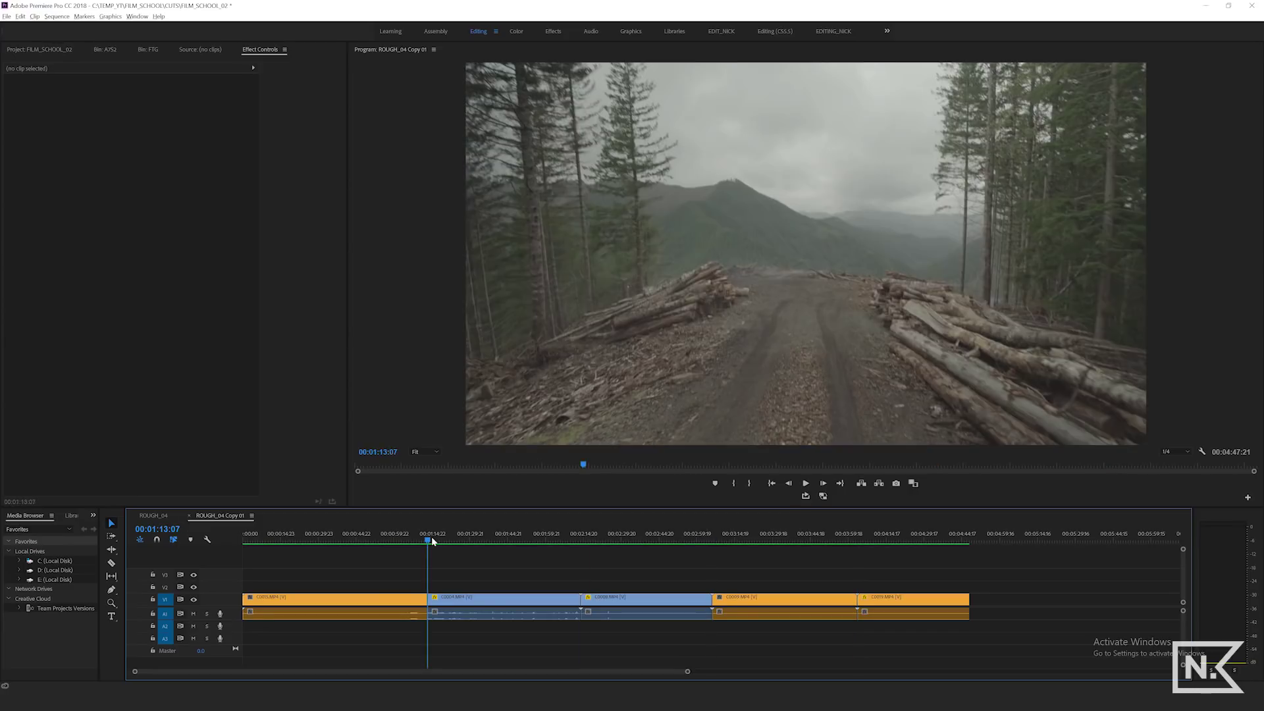
key(Down)
key(Down)
key(Down)
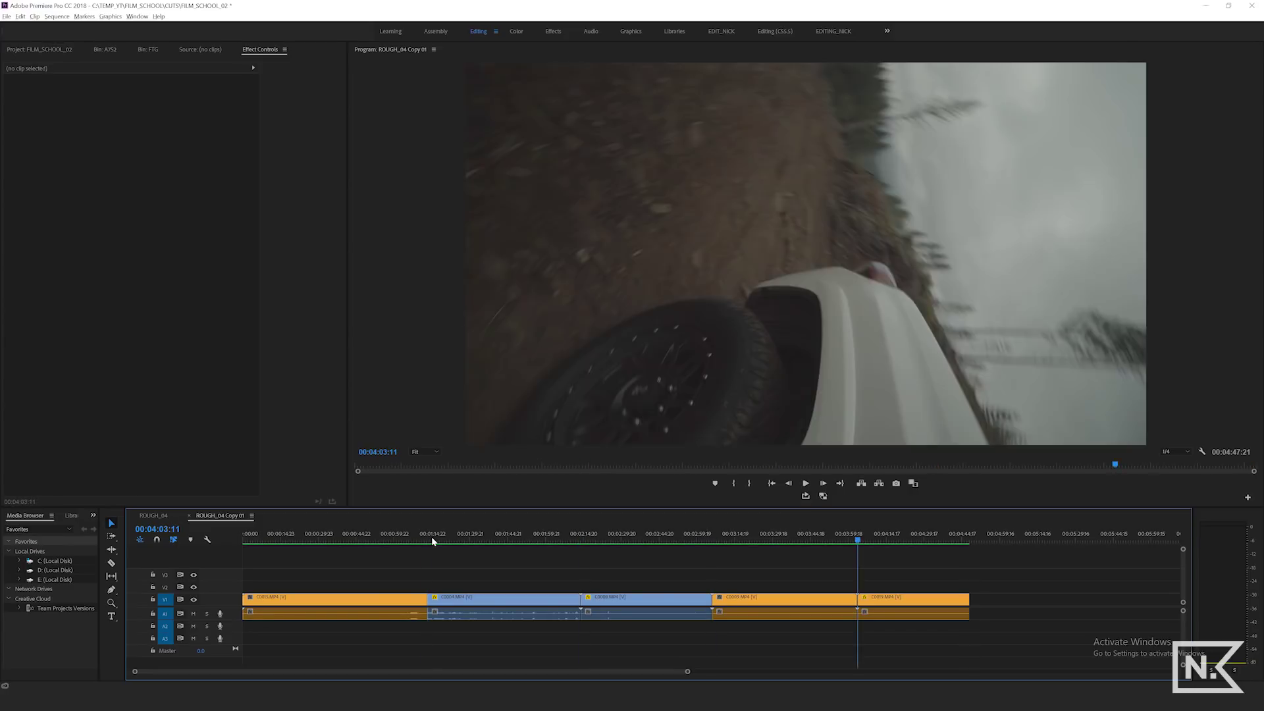
key(Up)
key(Up)
key(Up)
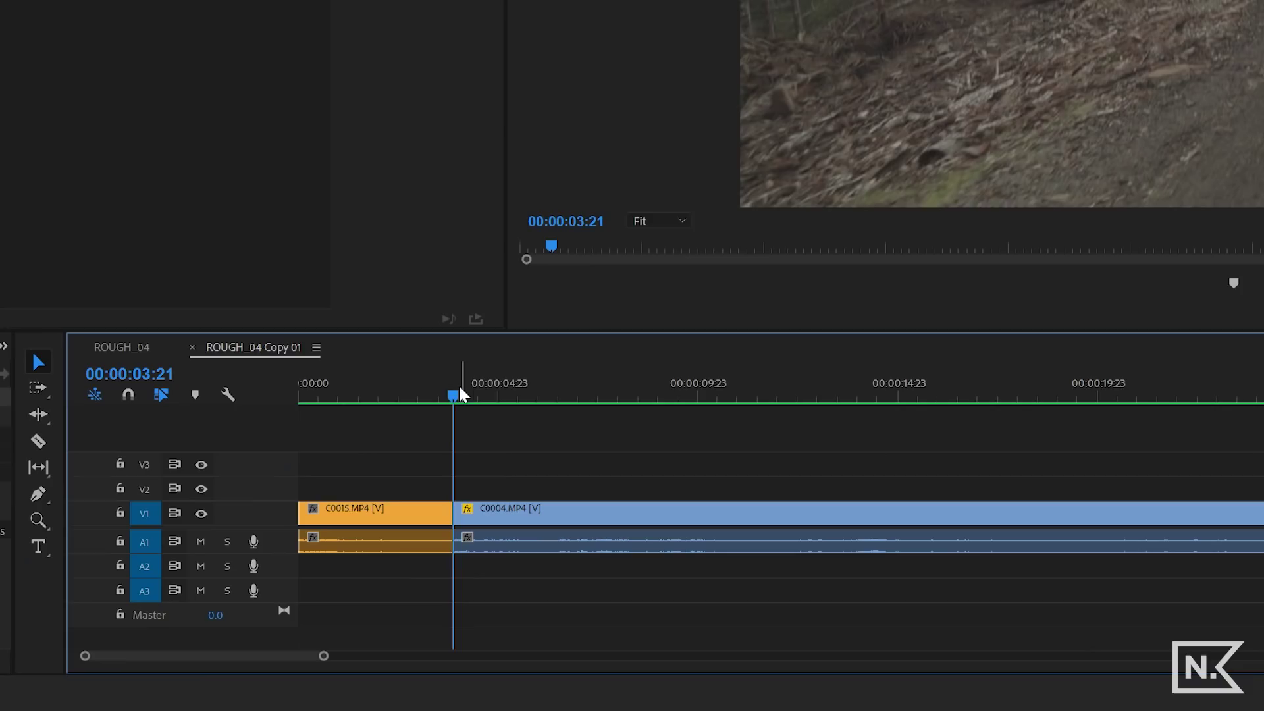
drag(451, 395, 804, 423)
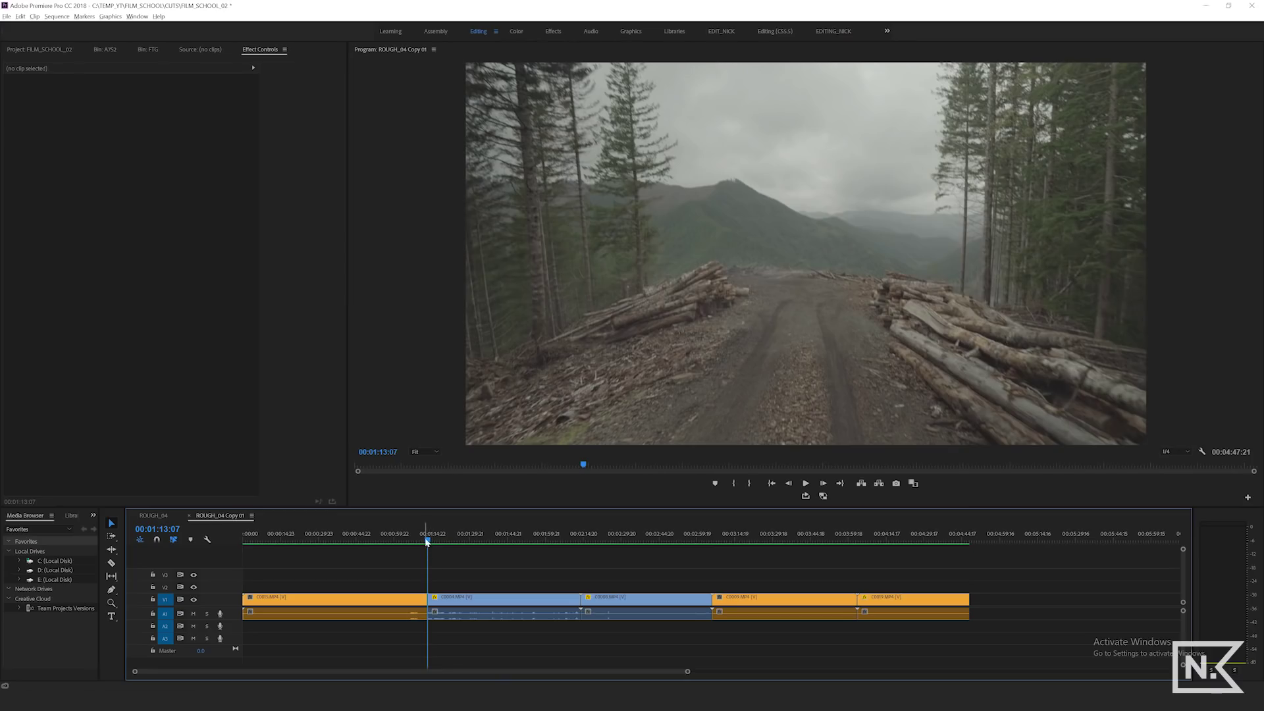
drag(429, 541, 455, 541)
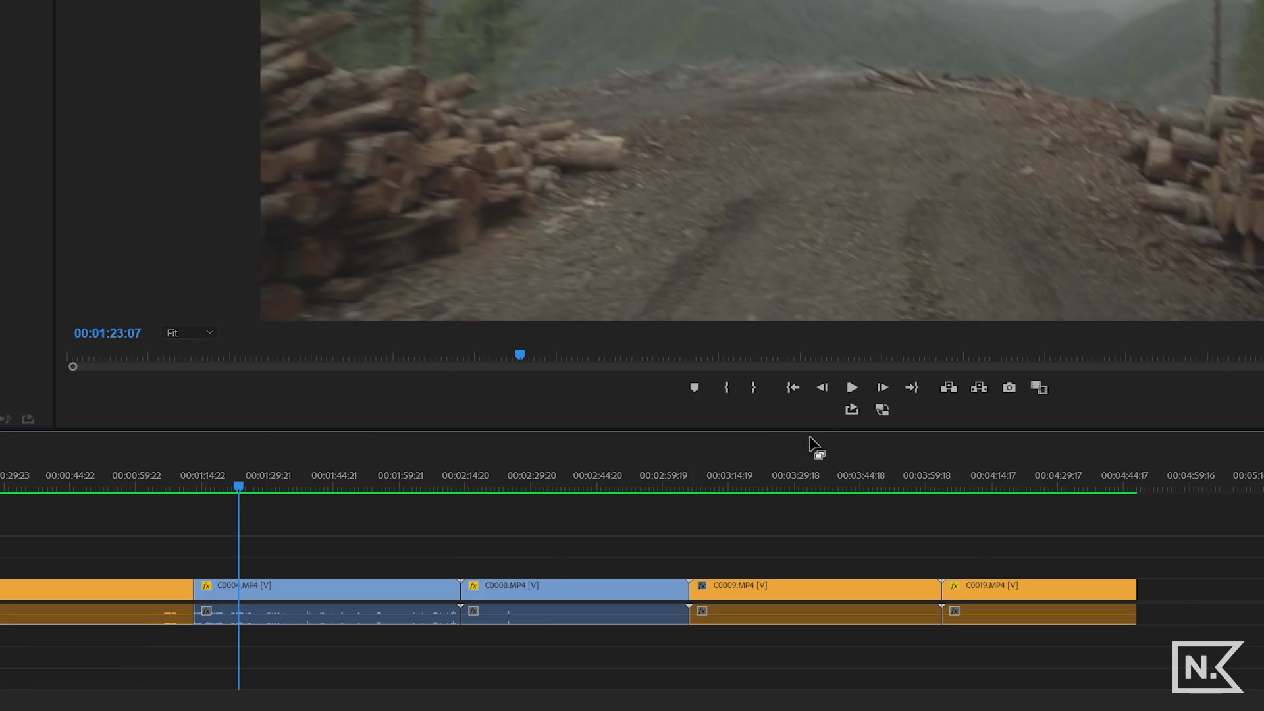
click(853, 387)
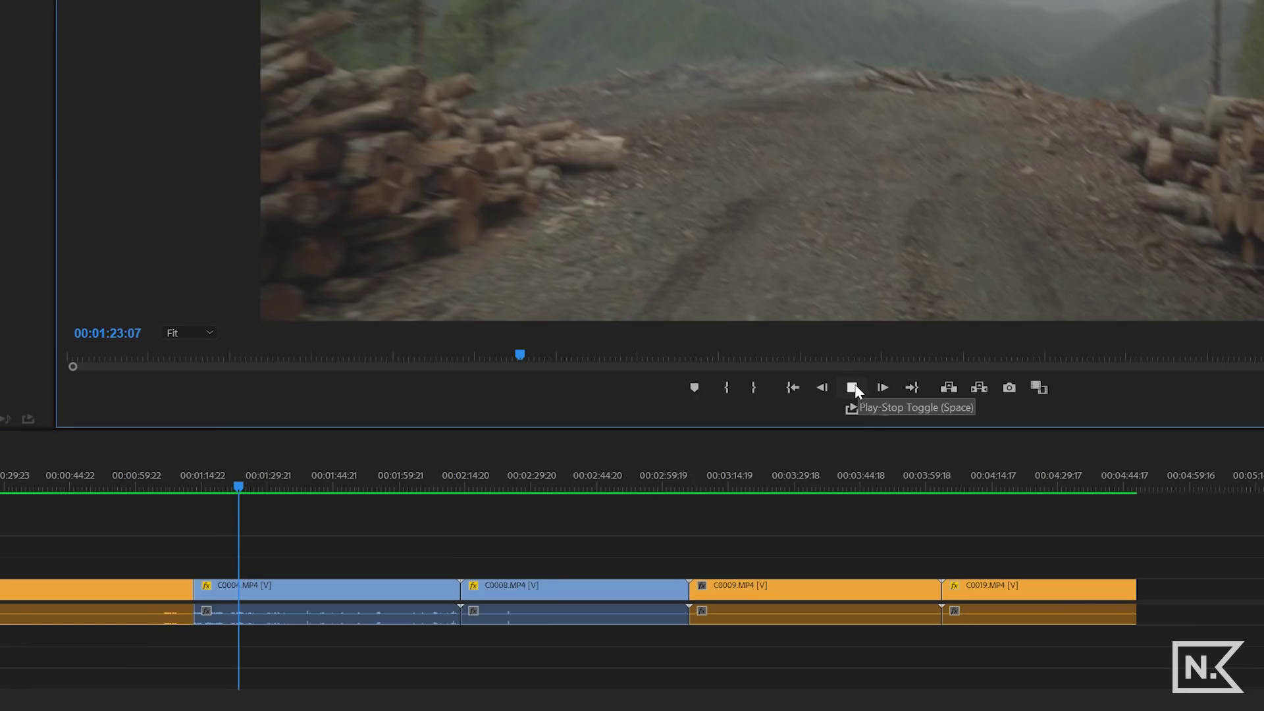
click(853, 387)
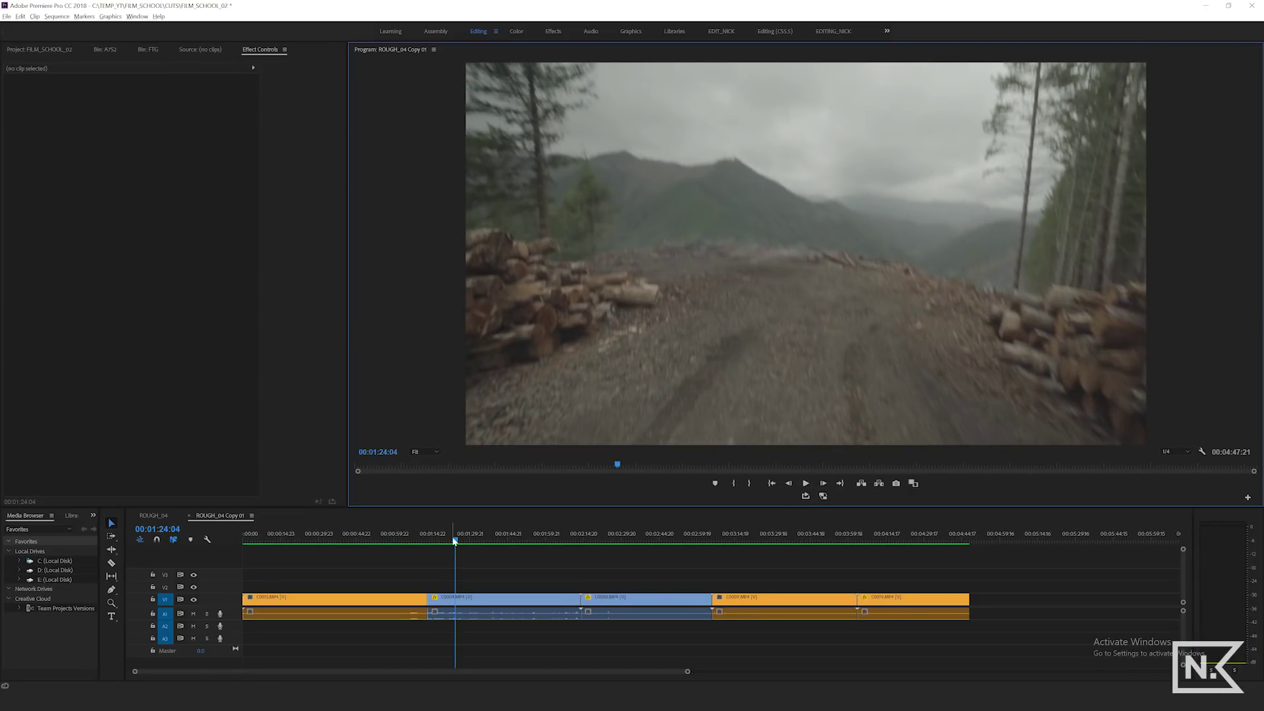
key(Up)
key(l)
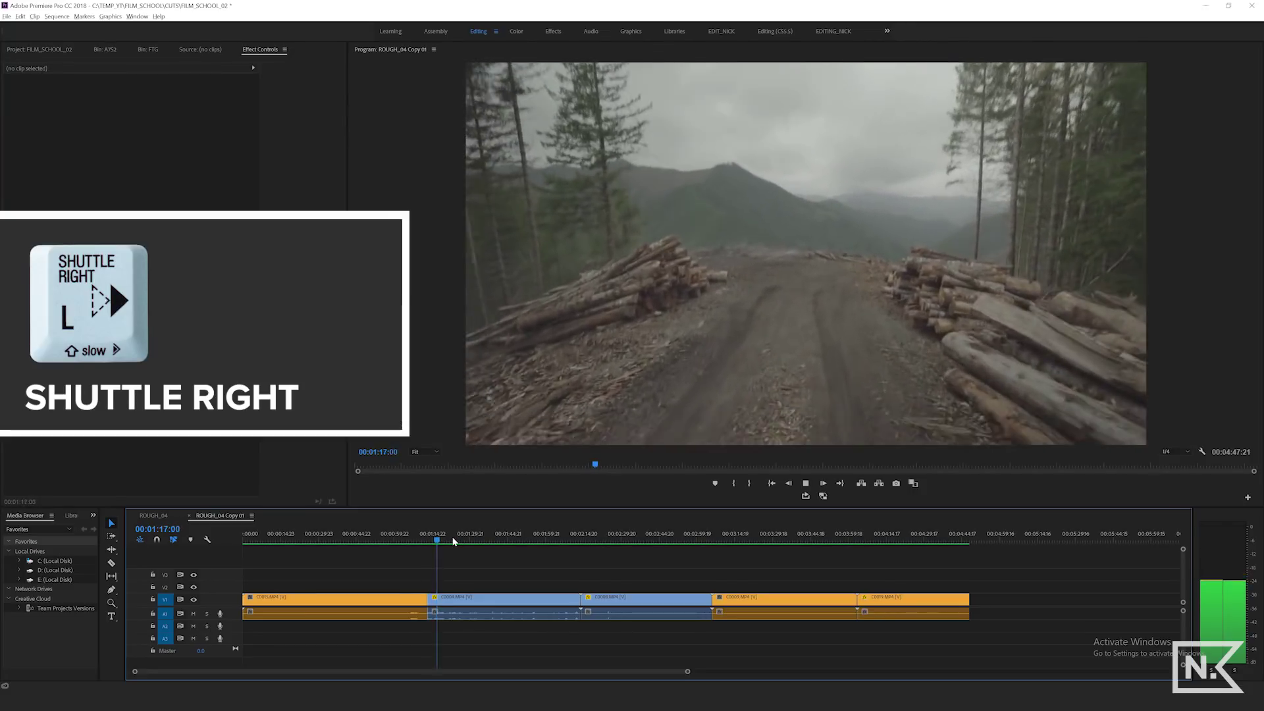
key(l)
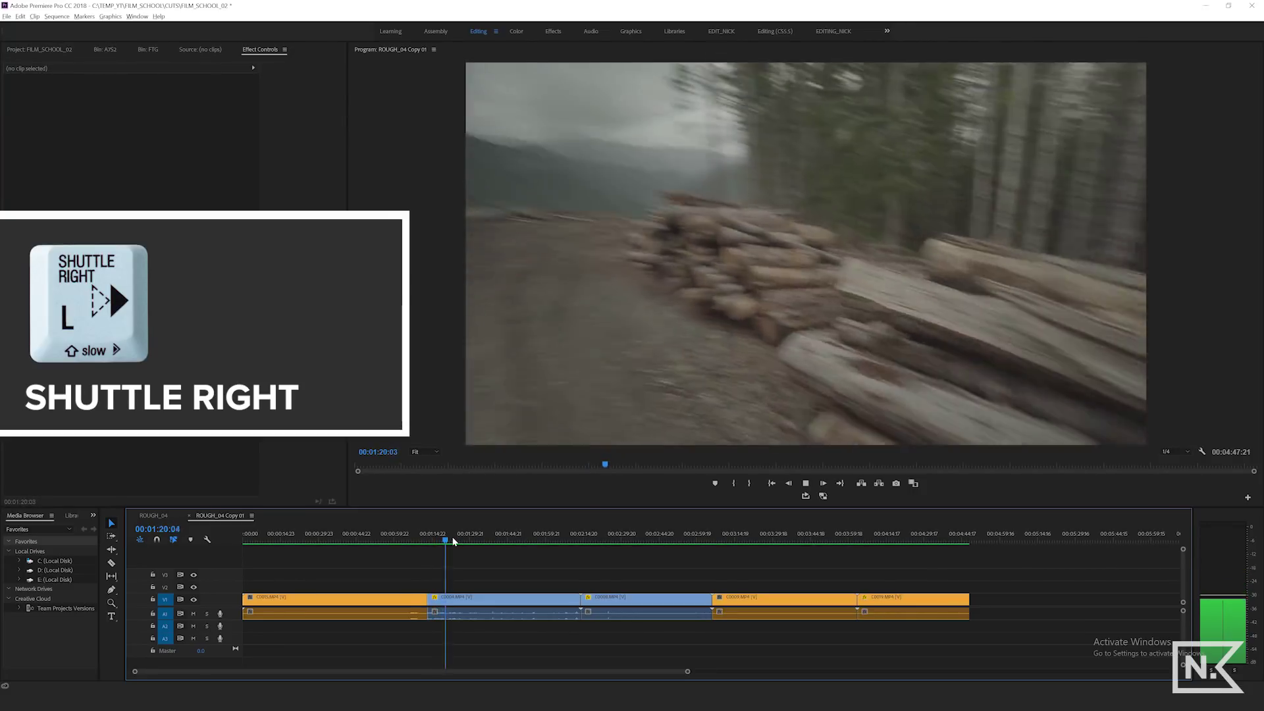
key(l)
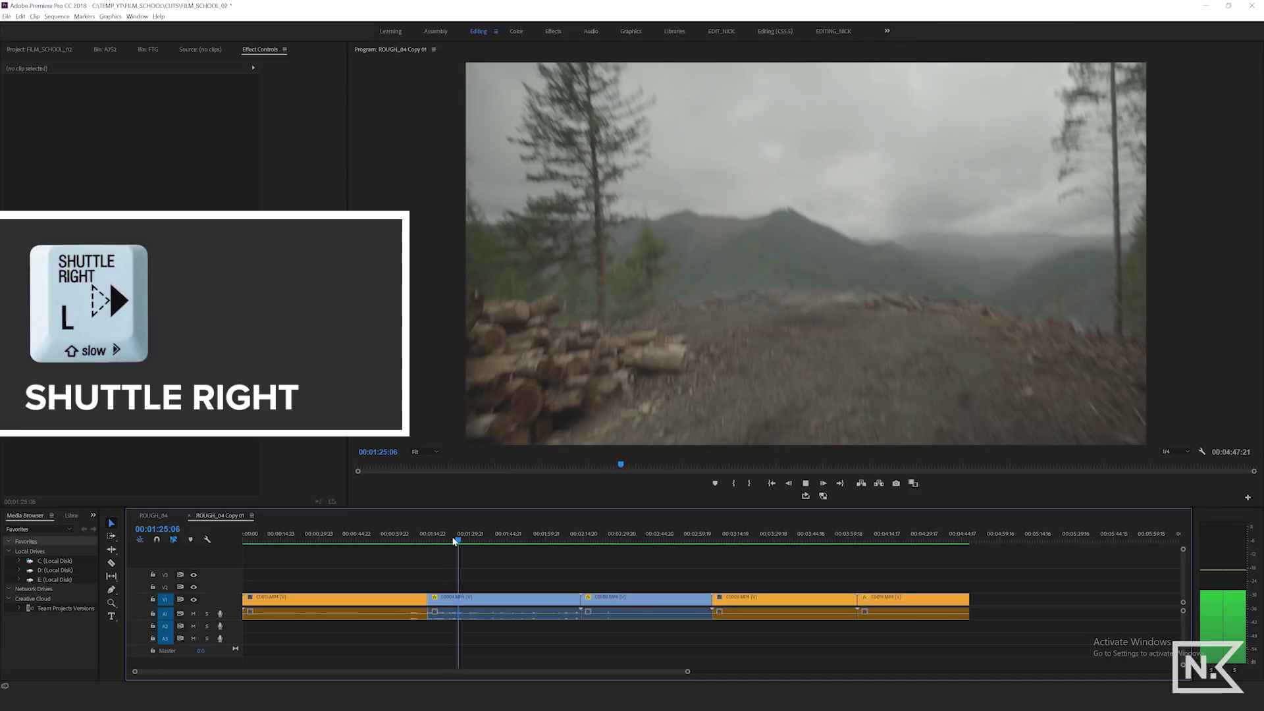
key(l)
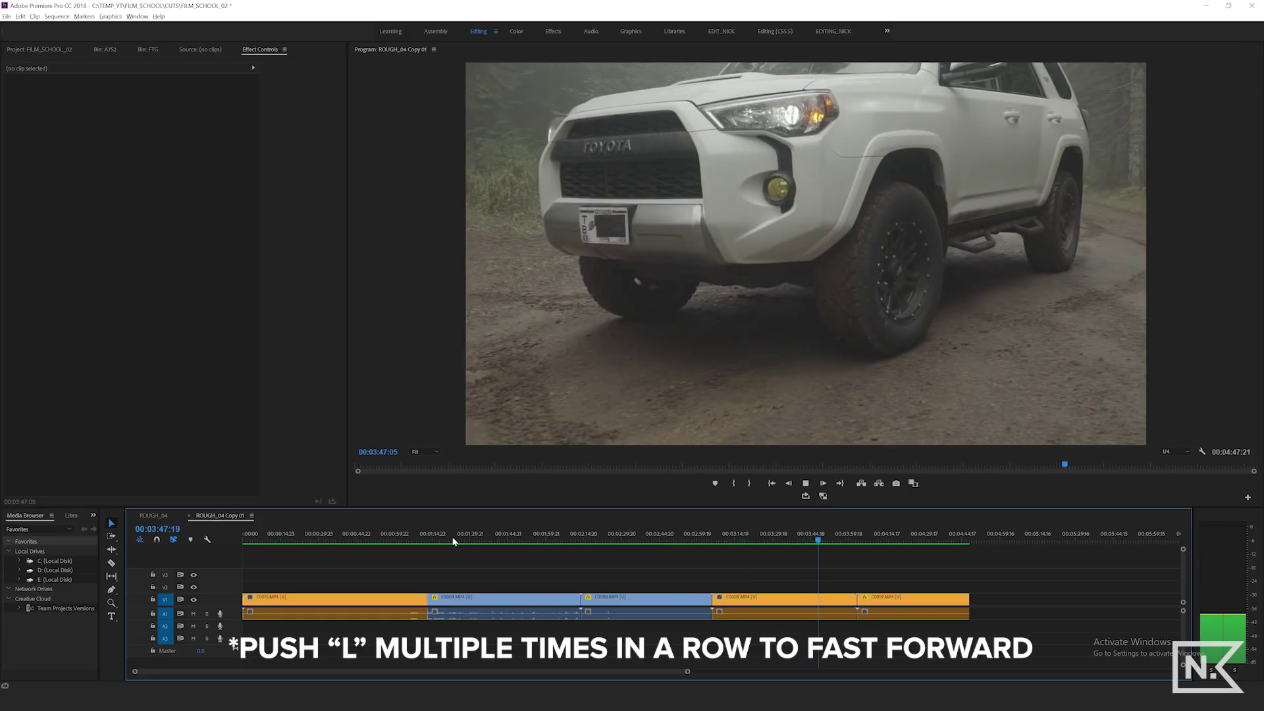
key(k)
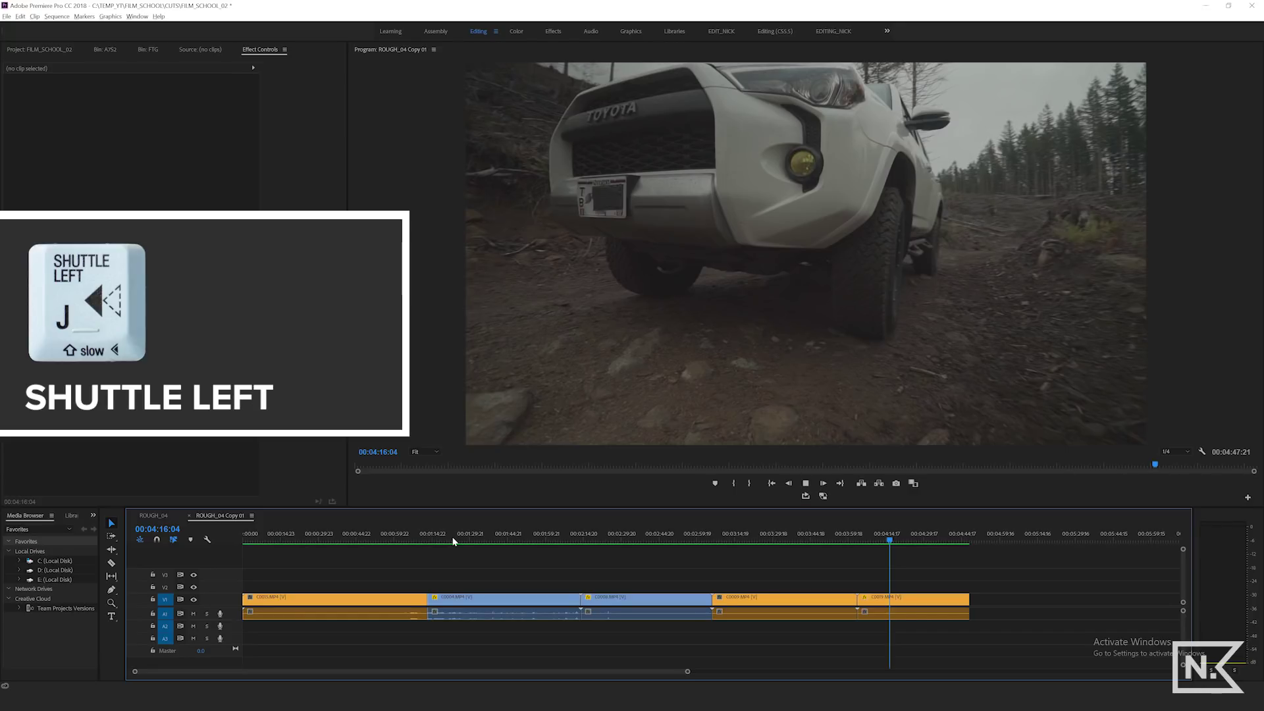
key(j)
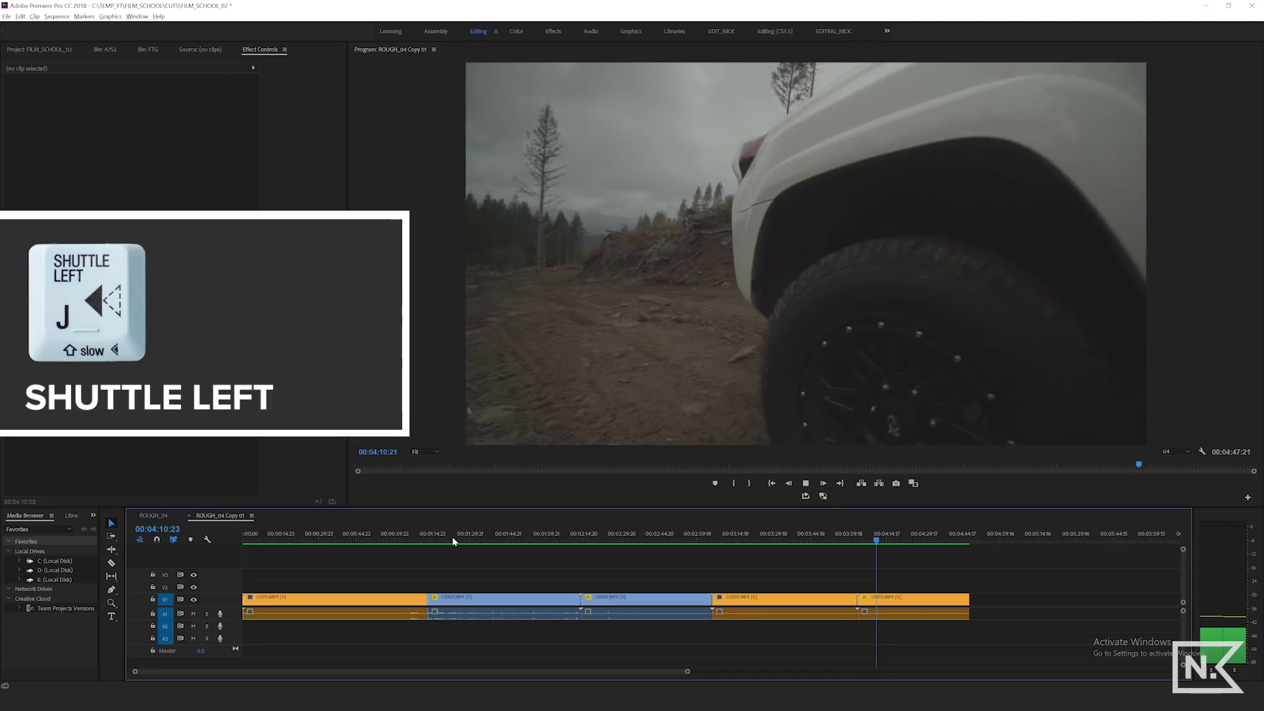
key(j)
key(j)
key(j)
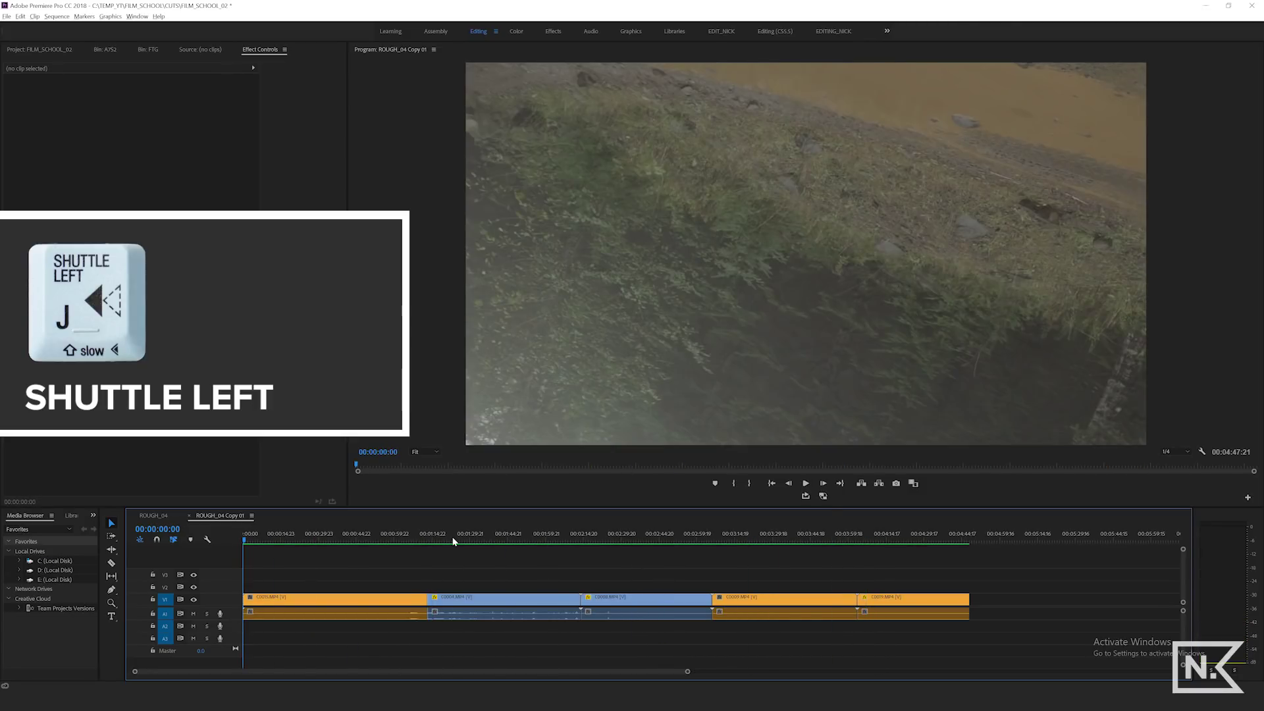
click(452, 541)
key(l)
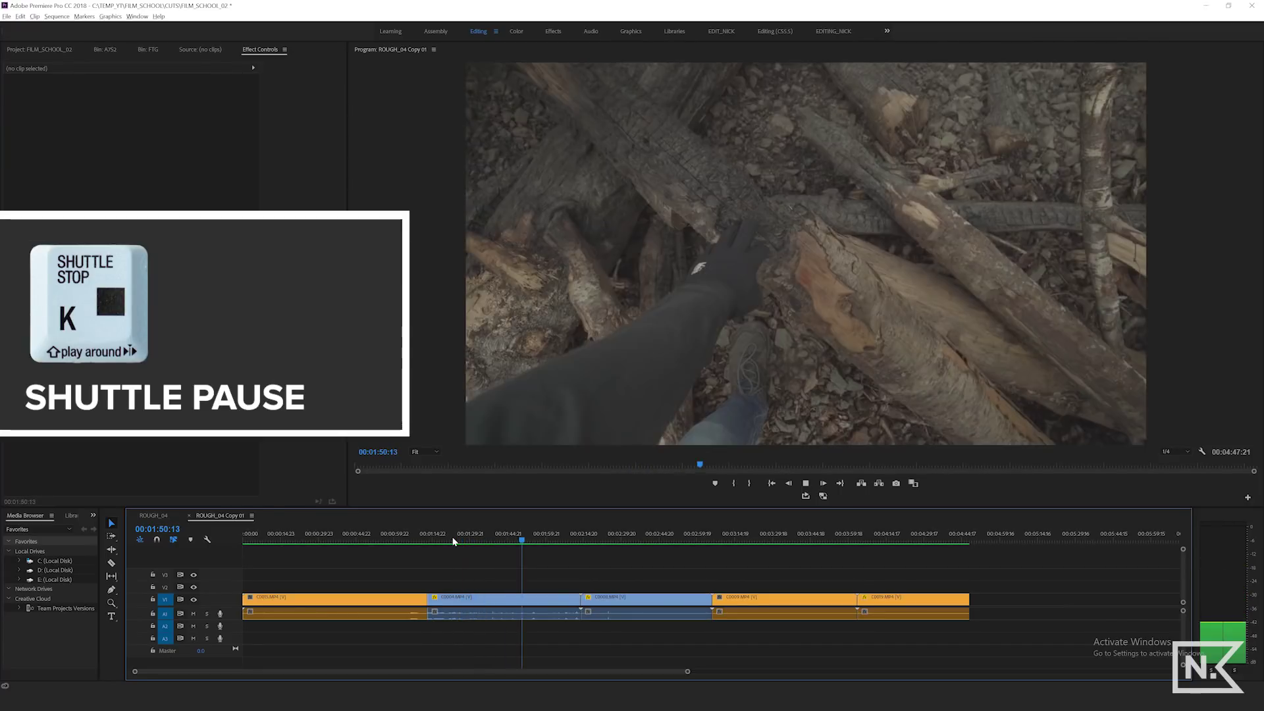
key(k)
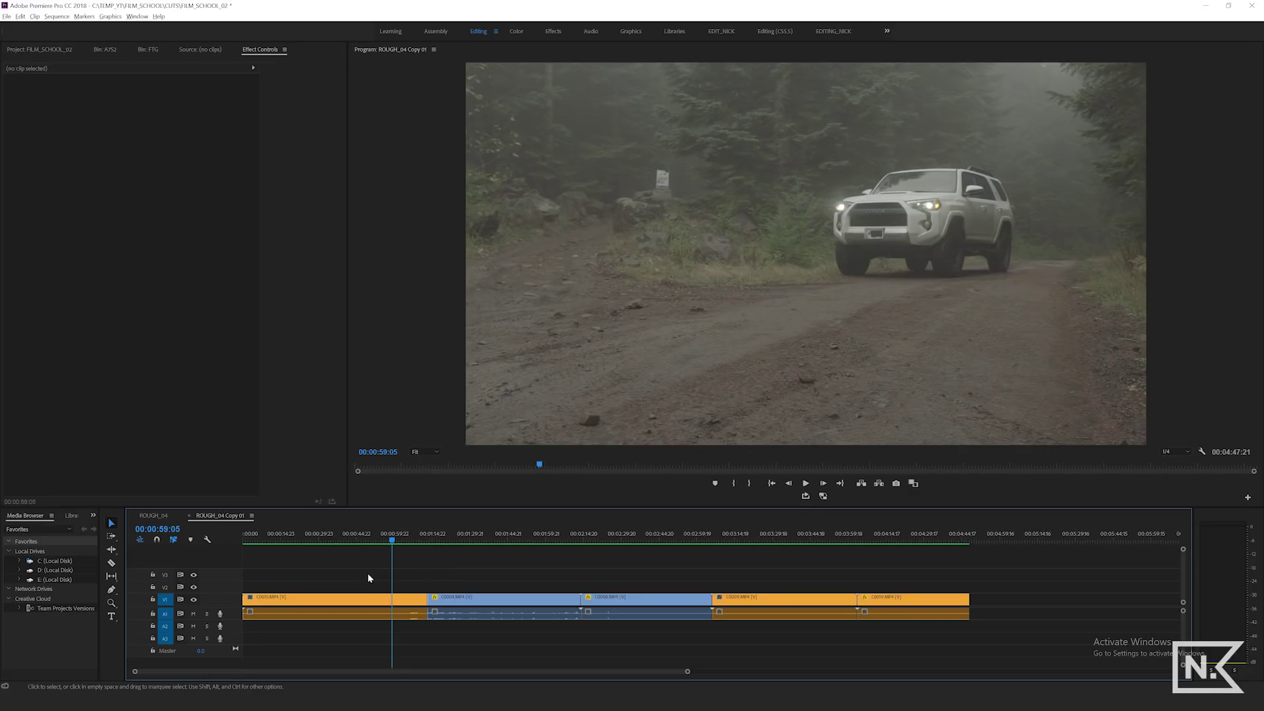
- Razor-cut C0015 at 00:00:59:05 and delete the left piece
click(111, 564)
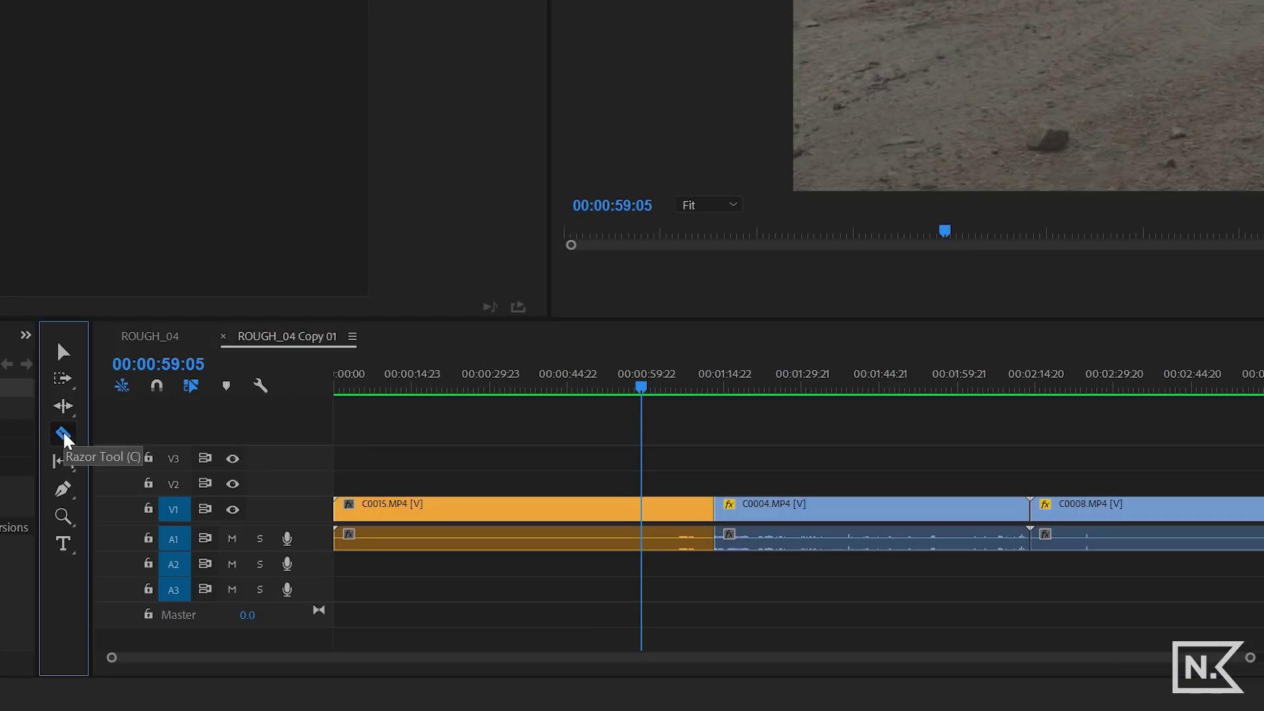
click(642, 511)
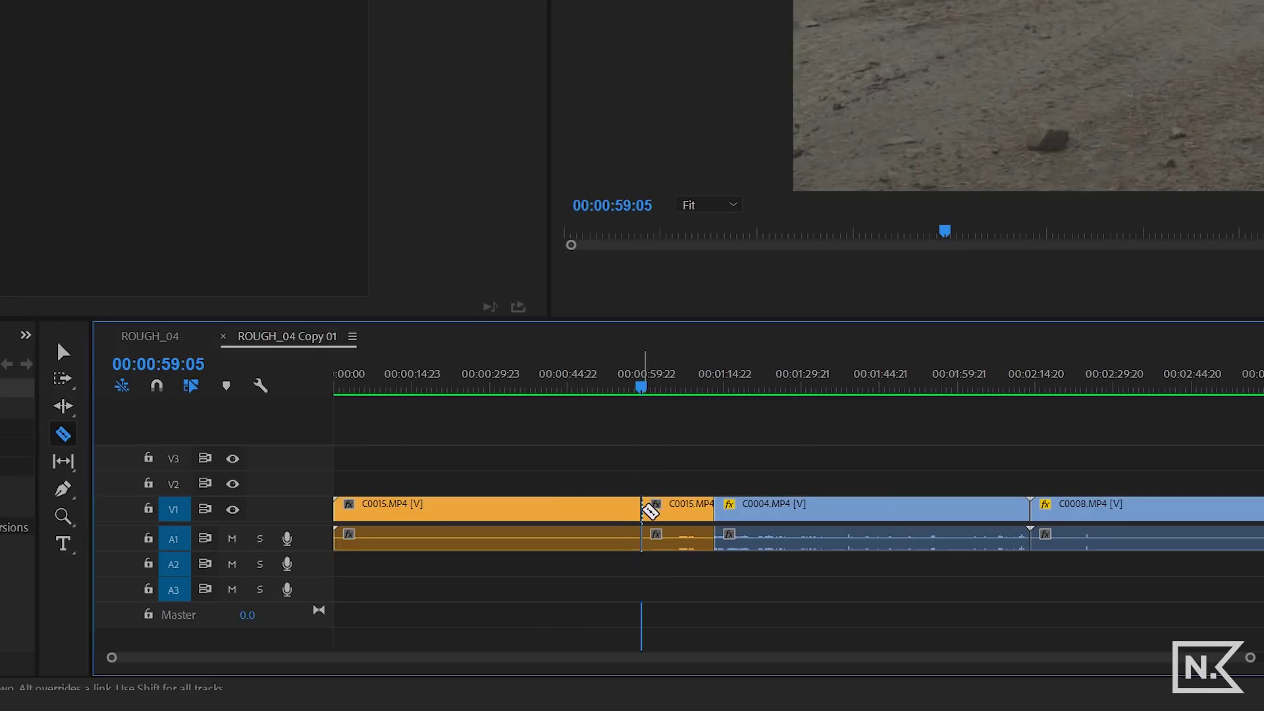
key(v)
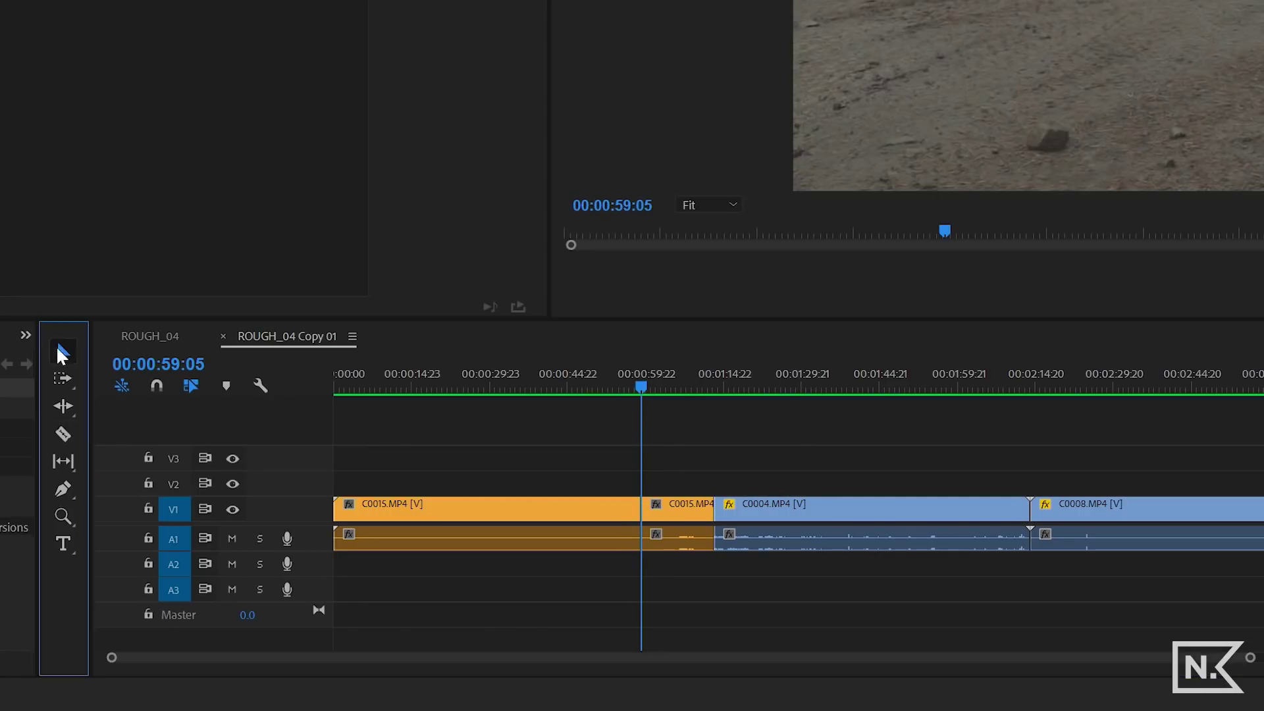
click(537, 517)
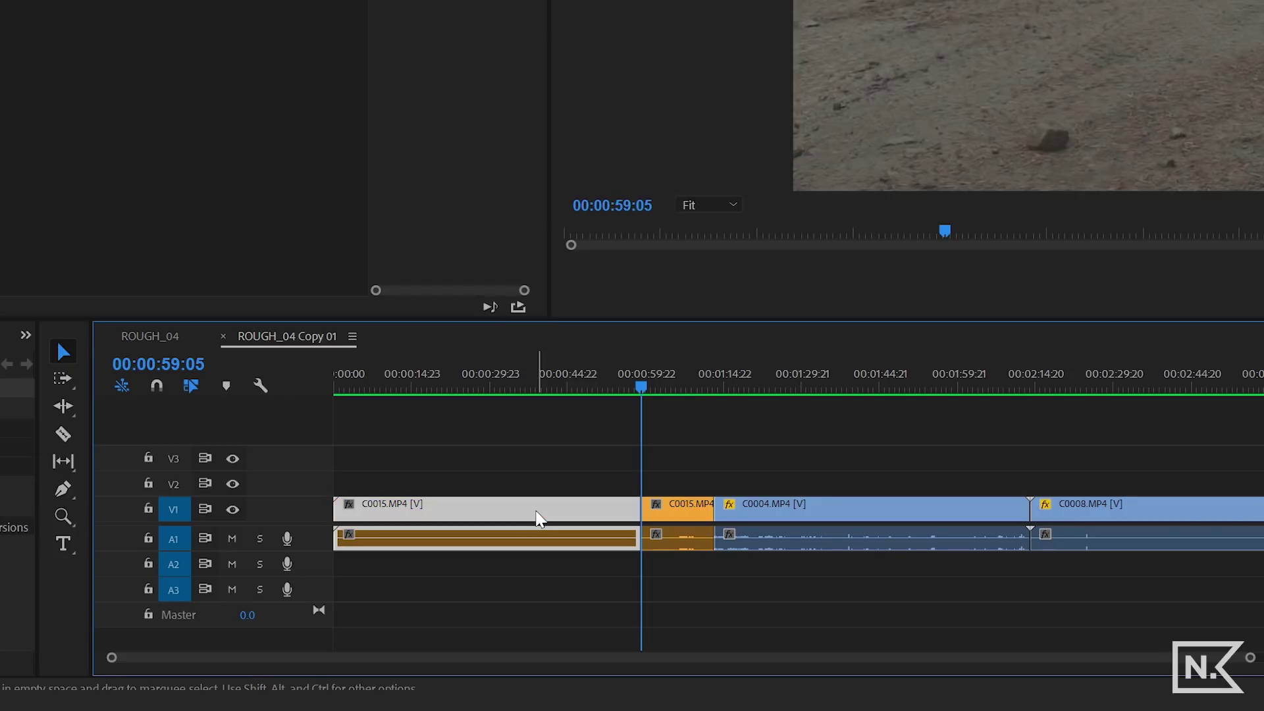
key(Delete)
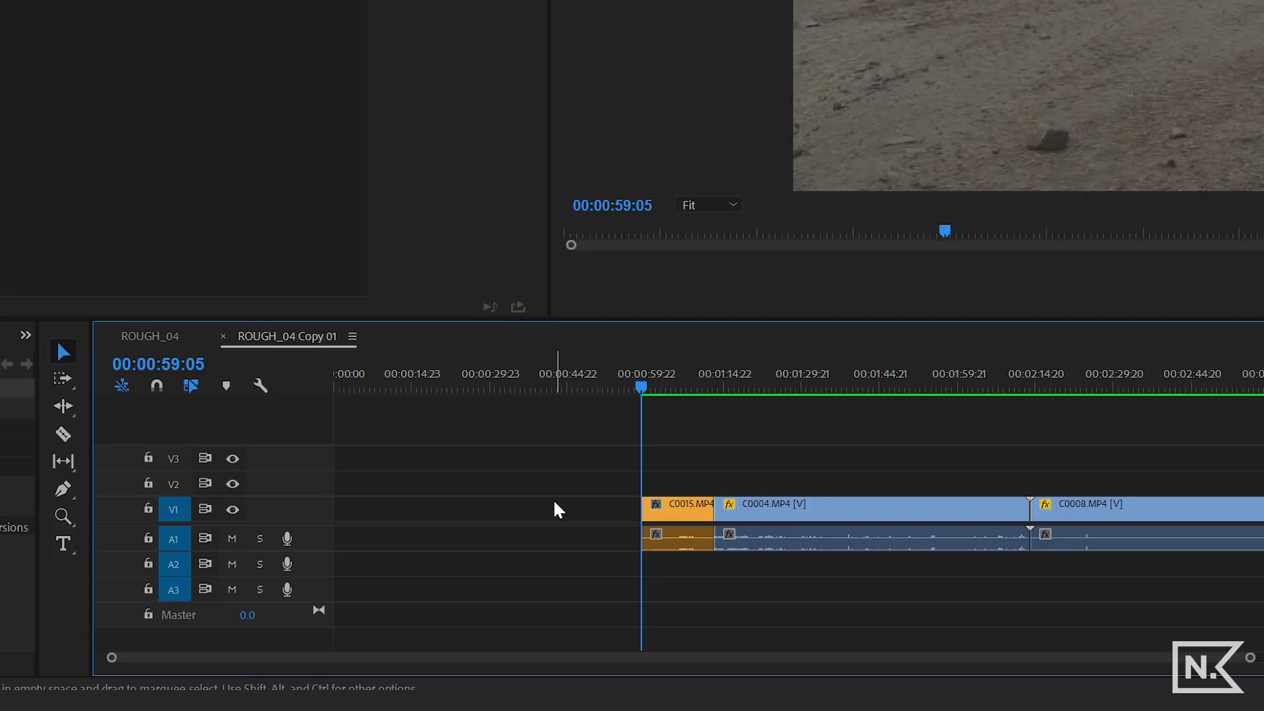
- Ripple-delete the leftover gap and play the tightened sequence from the start
click(551, 519)
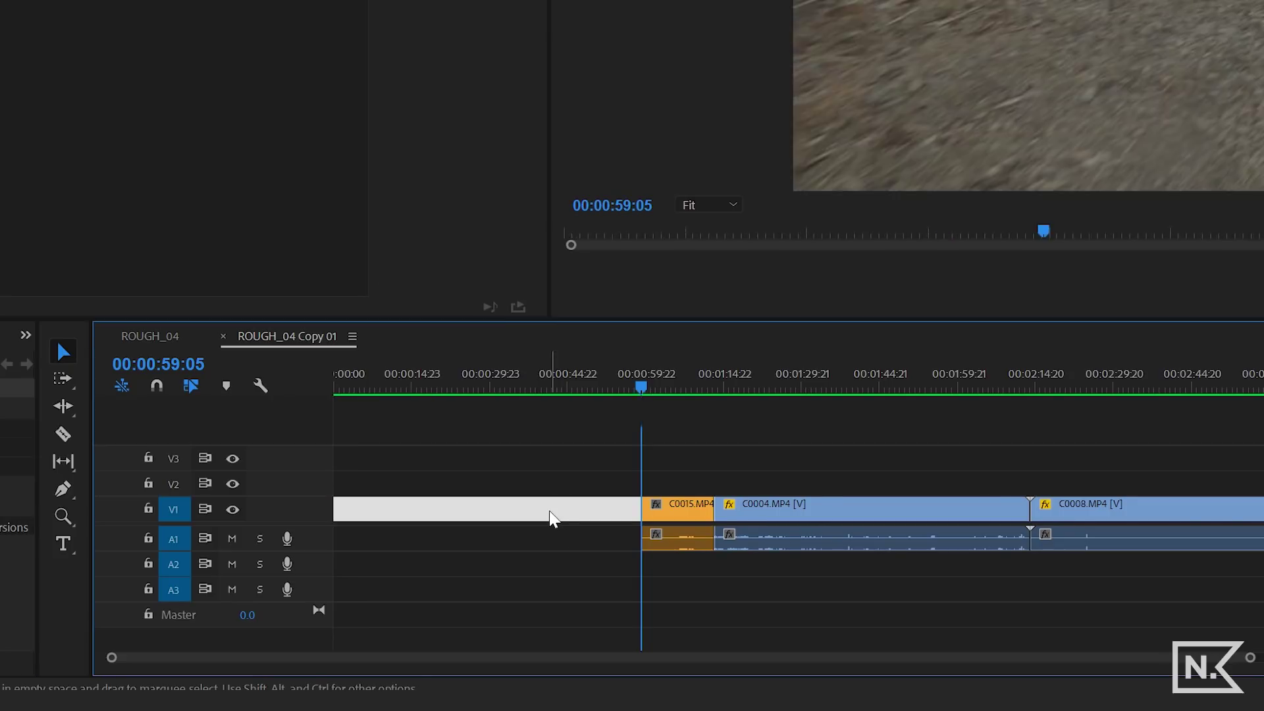
key(Delete)
key(Up)
key(Up)
key(space)
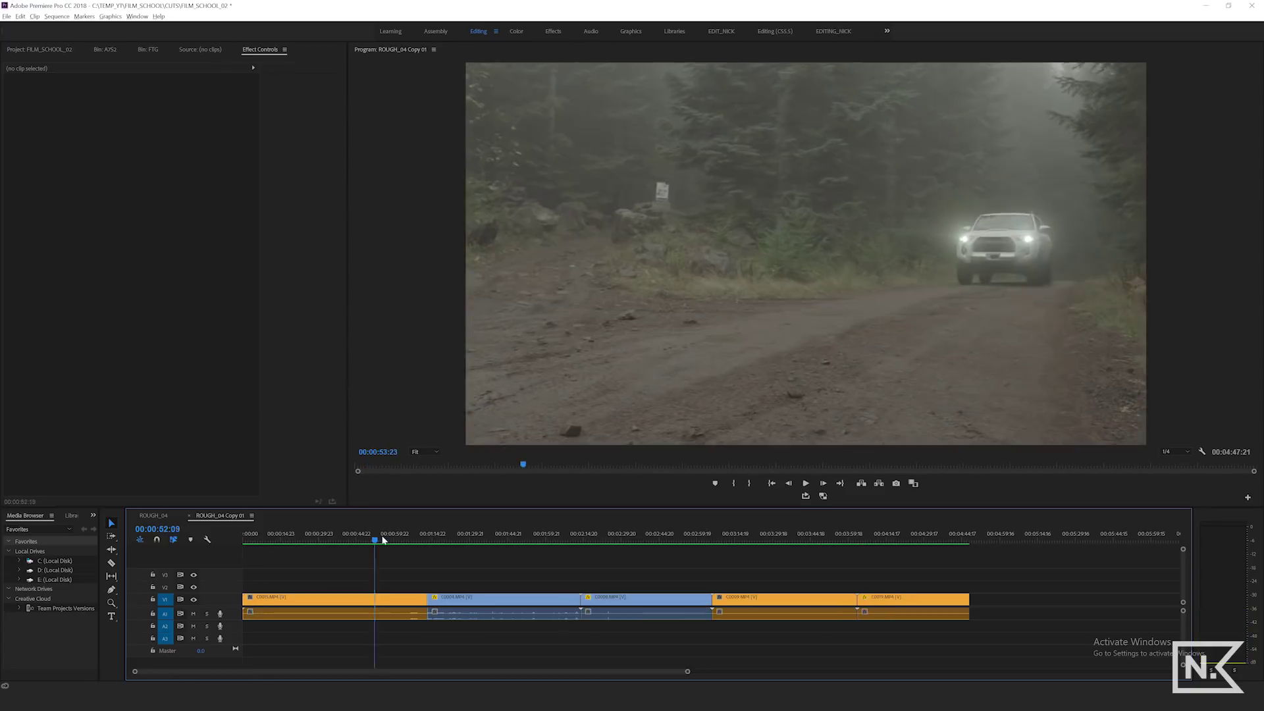
- Find the truck puddle splash at 00:01:06:21 and ripple-trim C0015's start there with Q
click(398, 537)
drag(400, 539, 413, 540)
key(space)
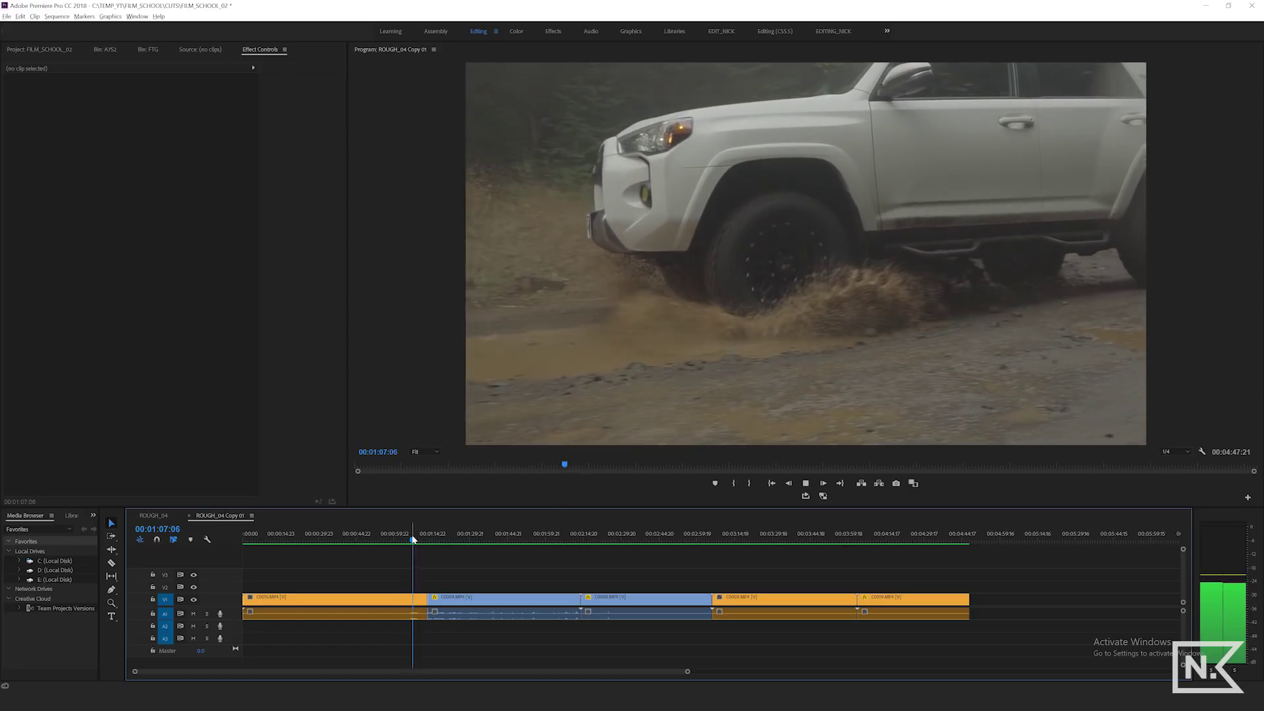
key(space)
drag(413, 540, 413, 539)
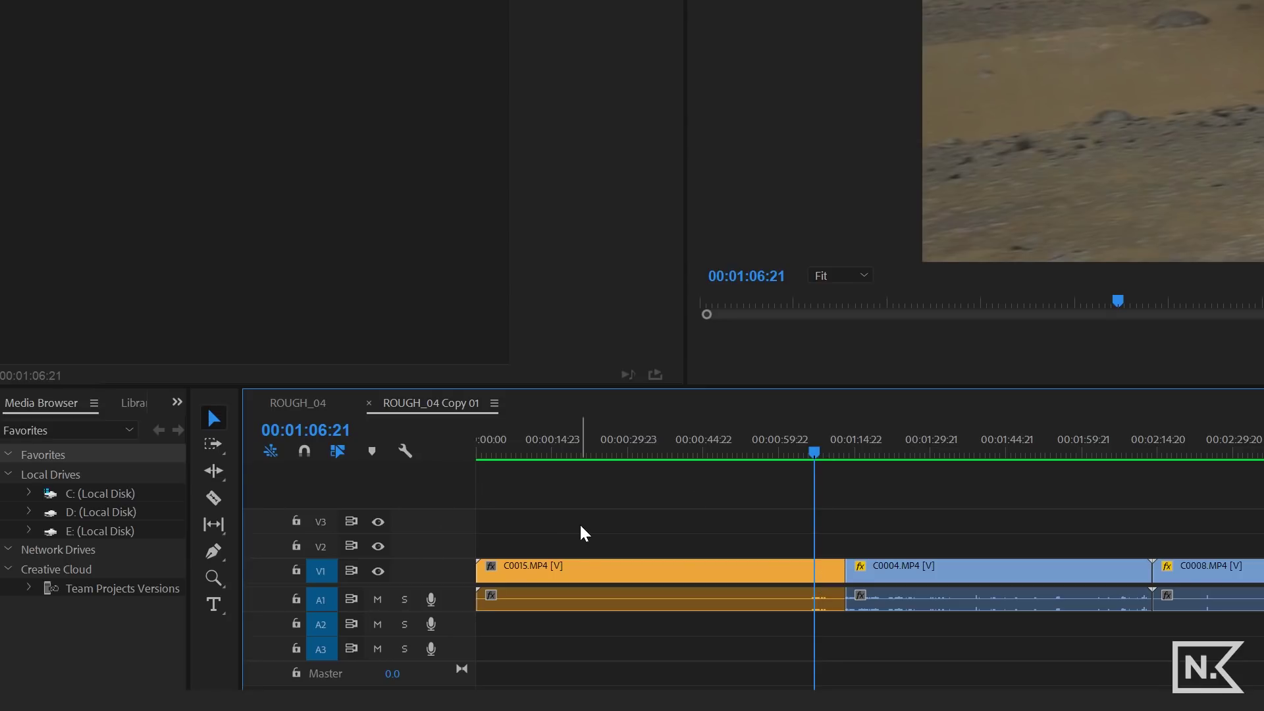
key(q)
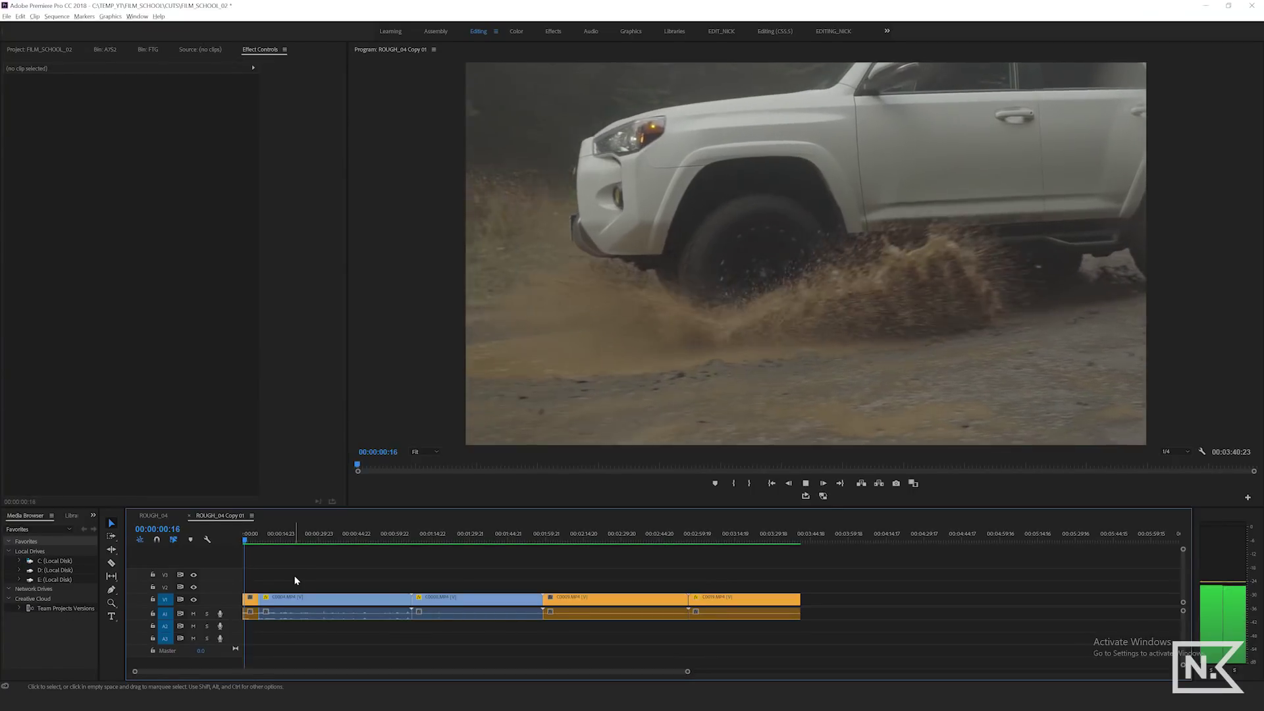
- Play the sequence from the start, zoom the timeline in, and stop at 00:00:04:03
key(space)
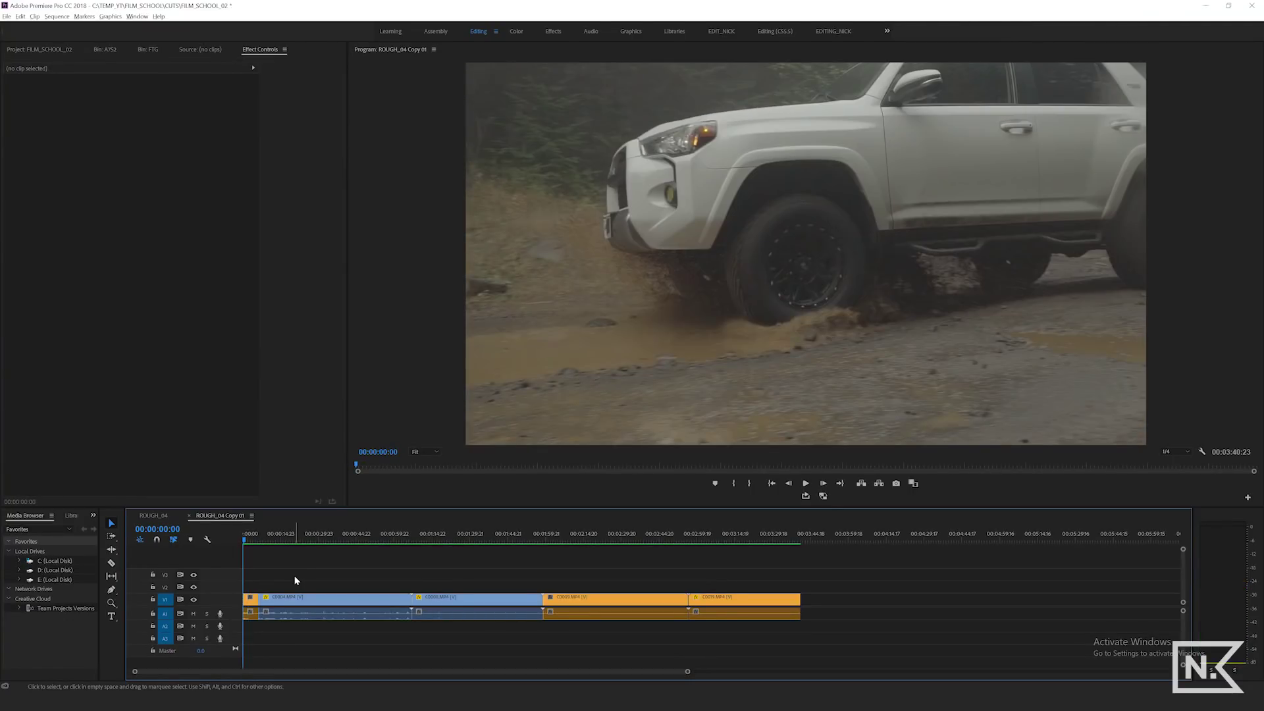
key(space)
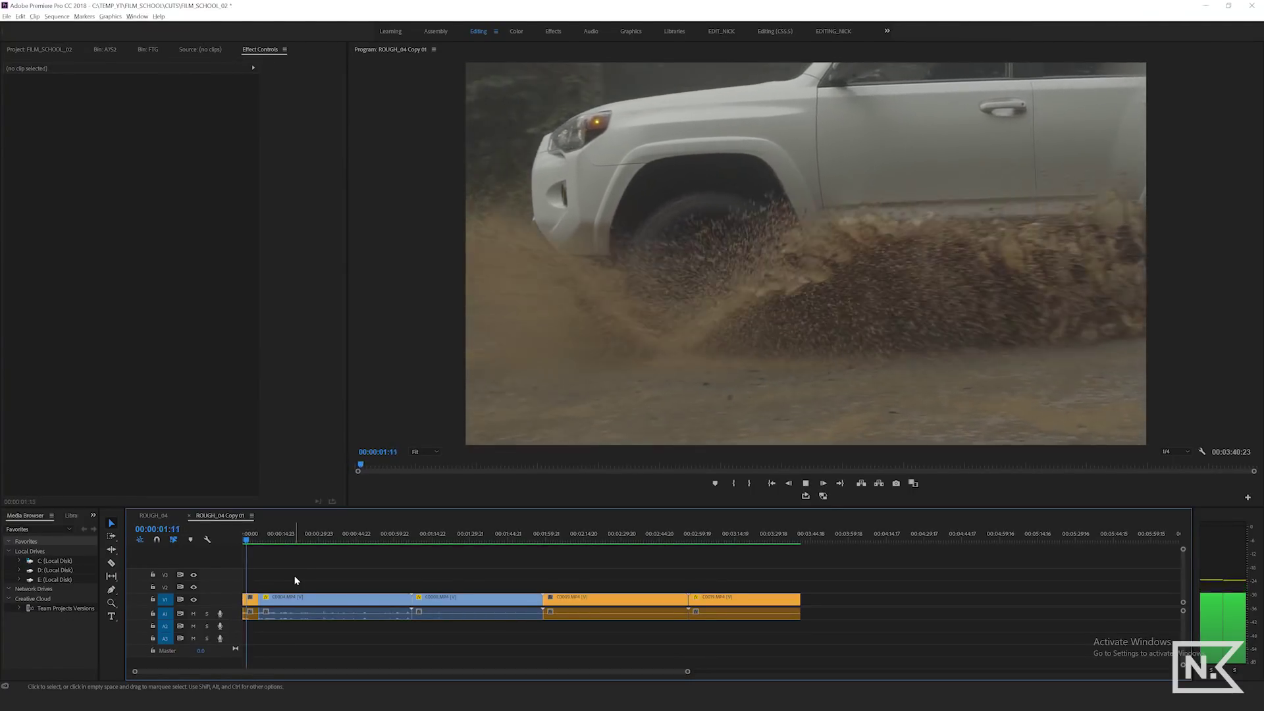
key(equal)
key(equal)
key(equal)
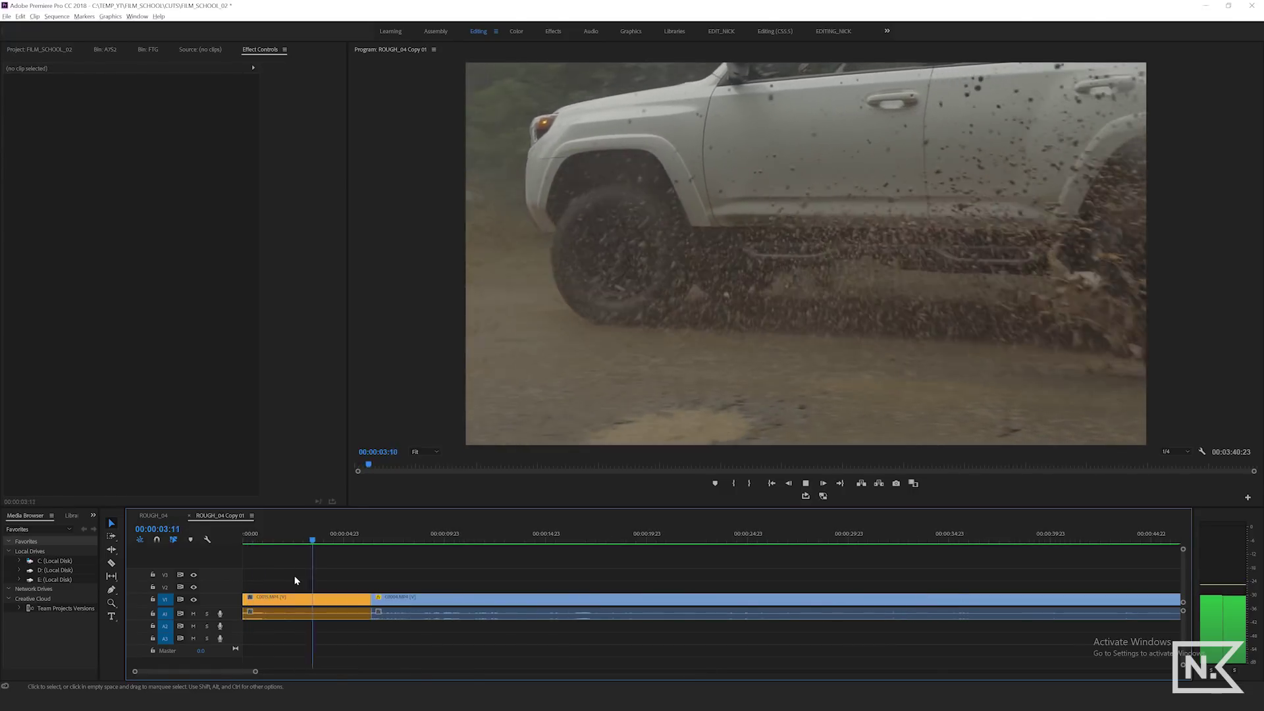
key(space)
- Ripple-trim C0015's tail at 00:00:03:19 with W, then undo it
mouse_move(337, 539)
mouse_down()
mouse_move(297, 533)
mouse_move(321, 530)
mouse_up()
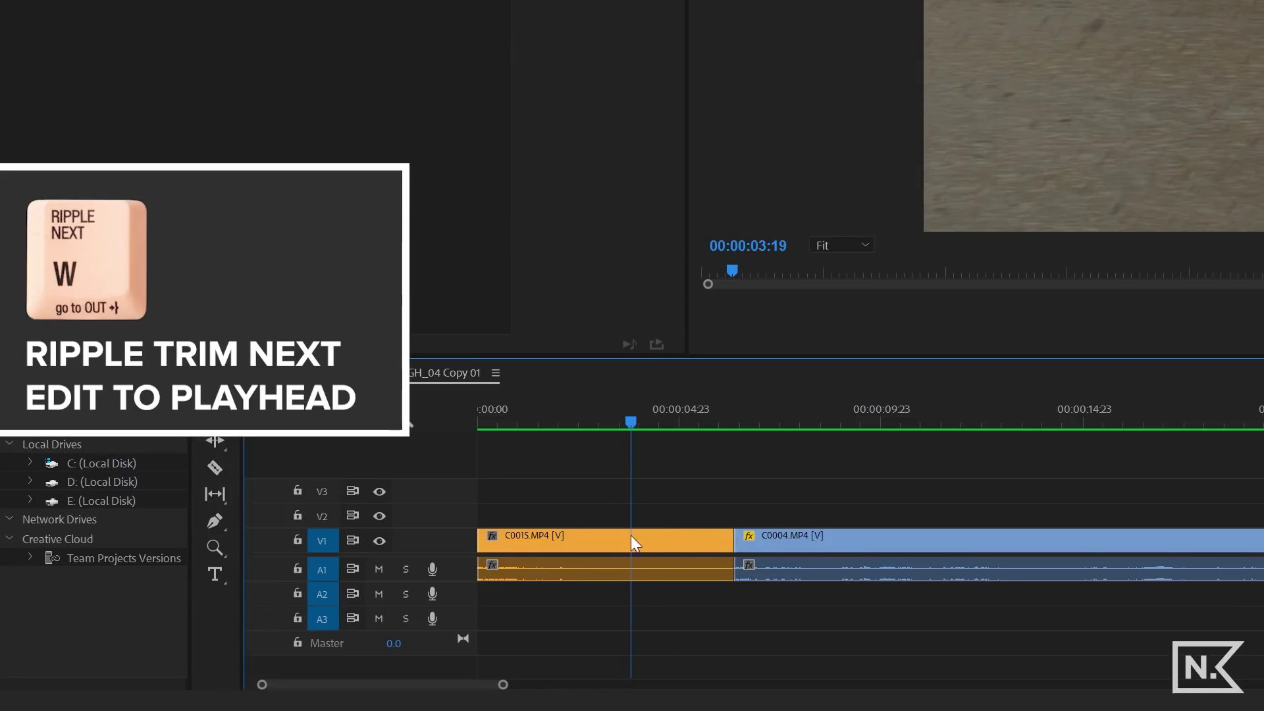
key(w)
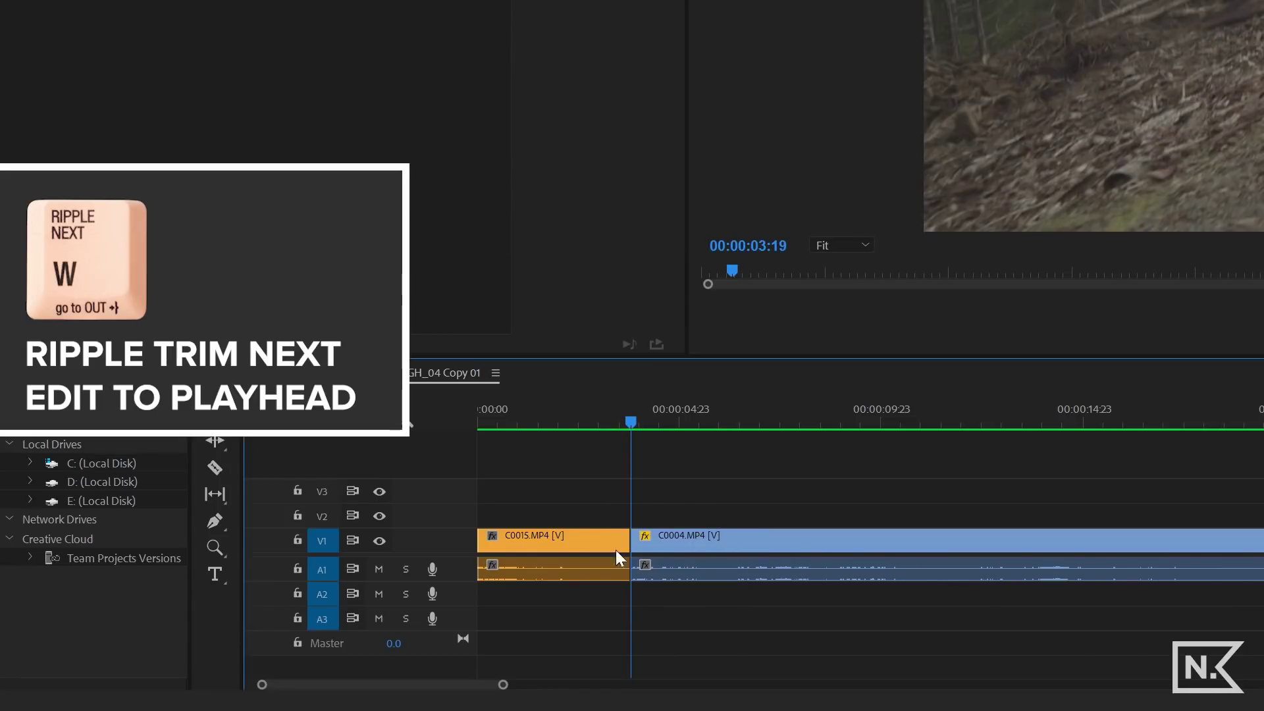
key(ctrl+z)
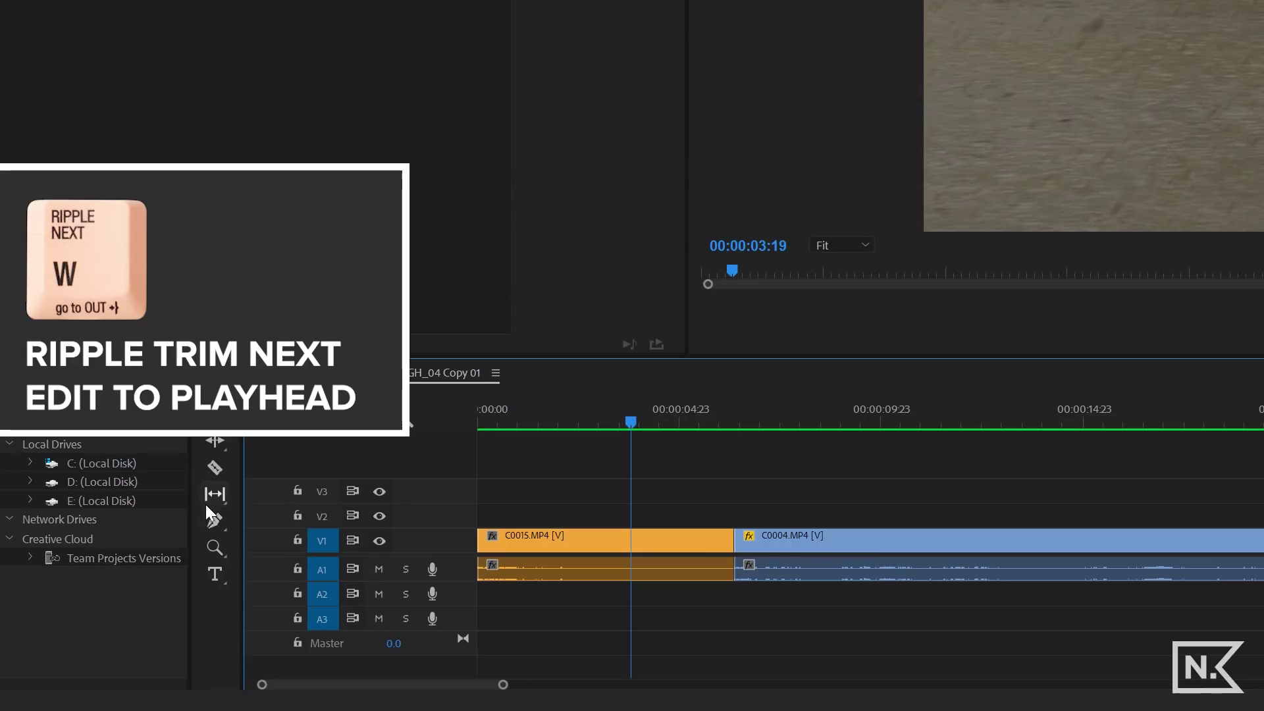
- Razor-cut C0015, delete its tail and the gap, then W-trim its end at 00:00:03:21
click(629, 537)
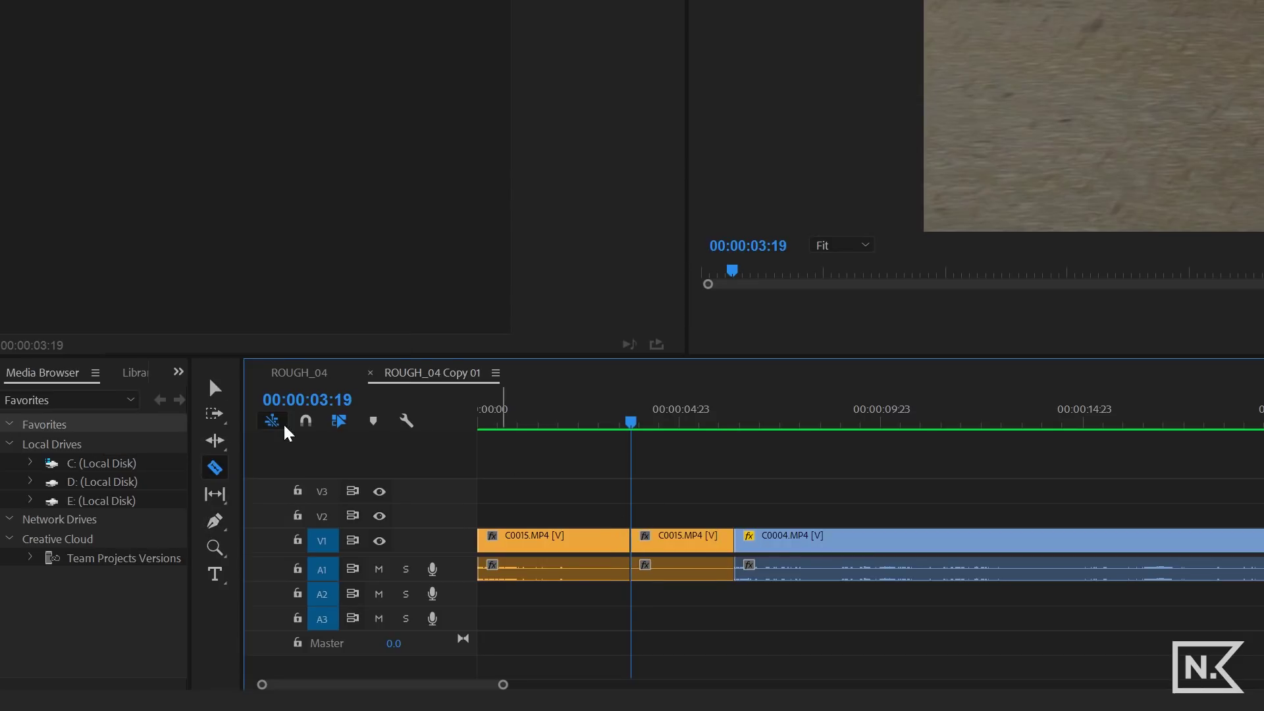
click(214, 387)
click(689, 544)
key(Delete)
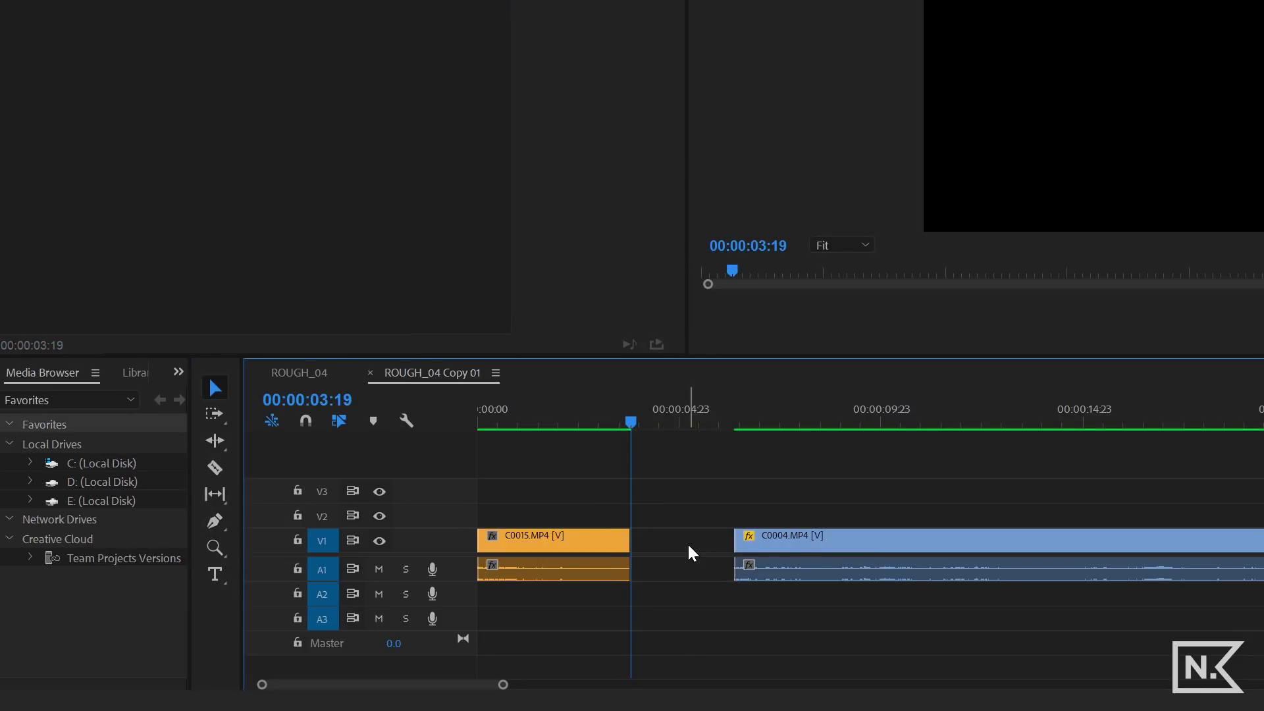
click(688, 544)
key(Delete)
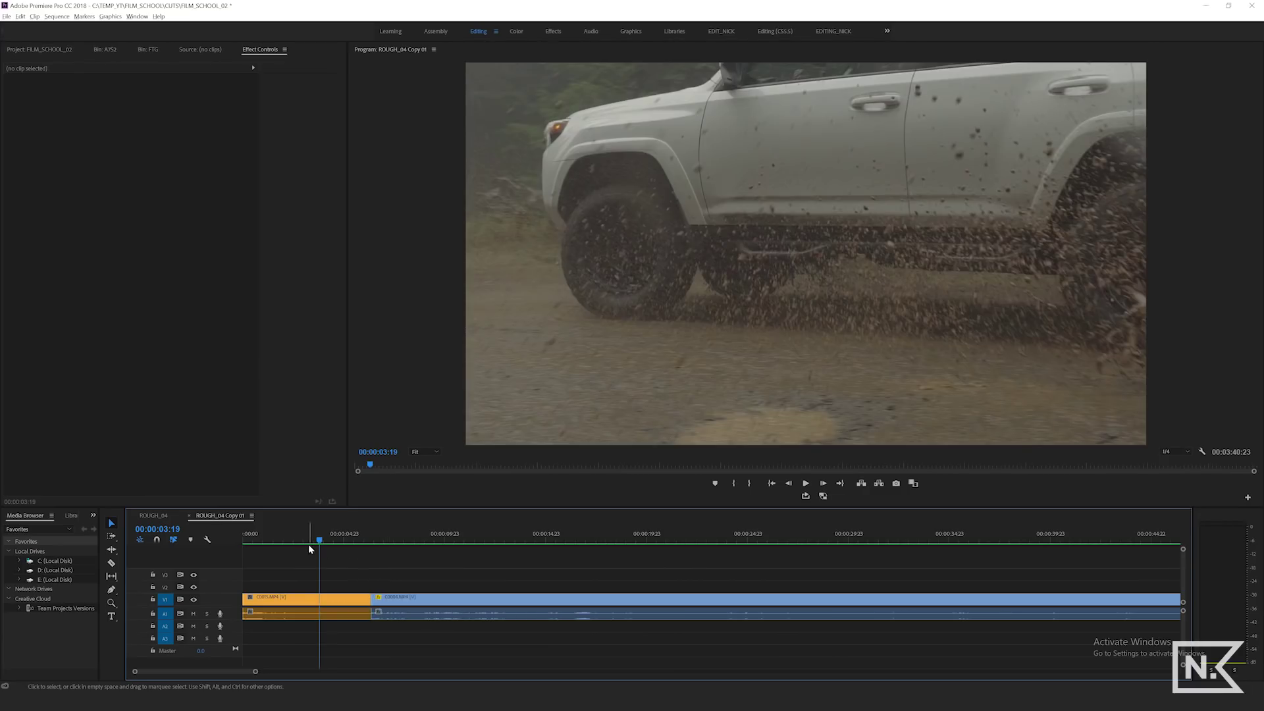
drag(310, 539, 320, 538)
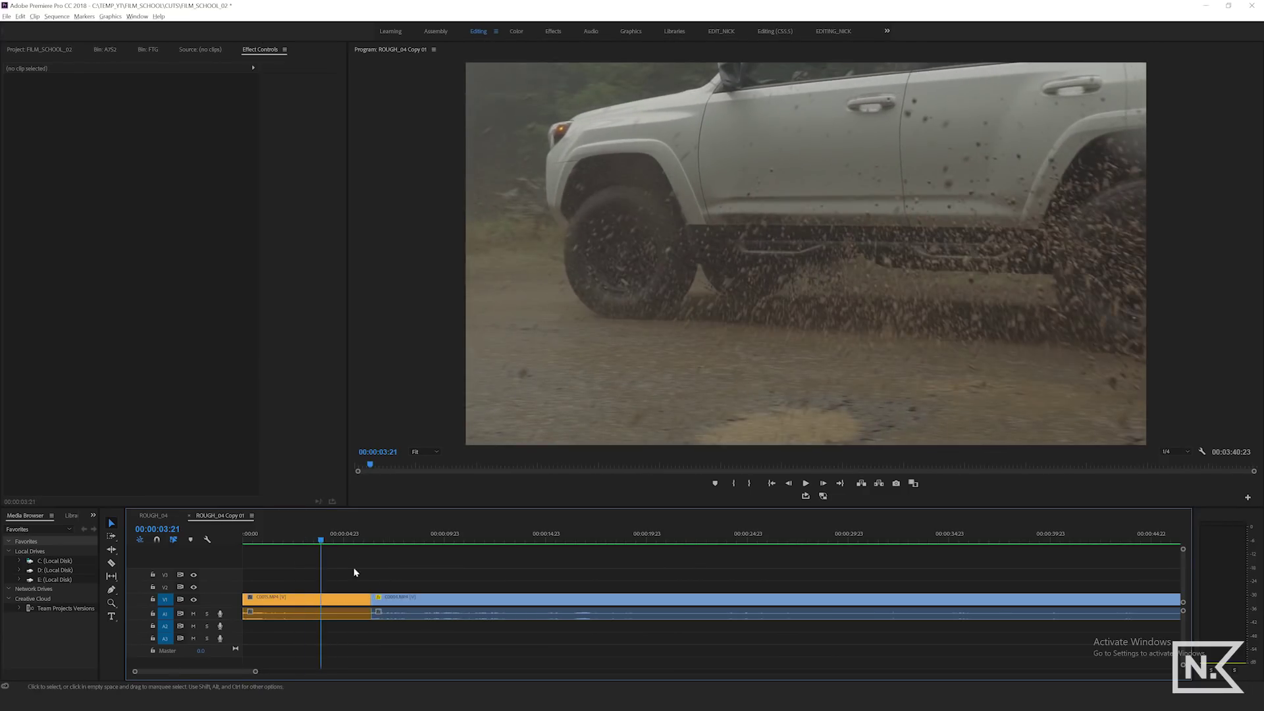
key(w)
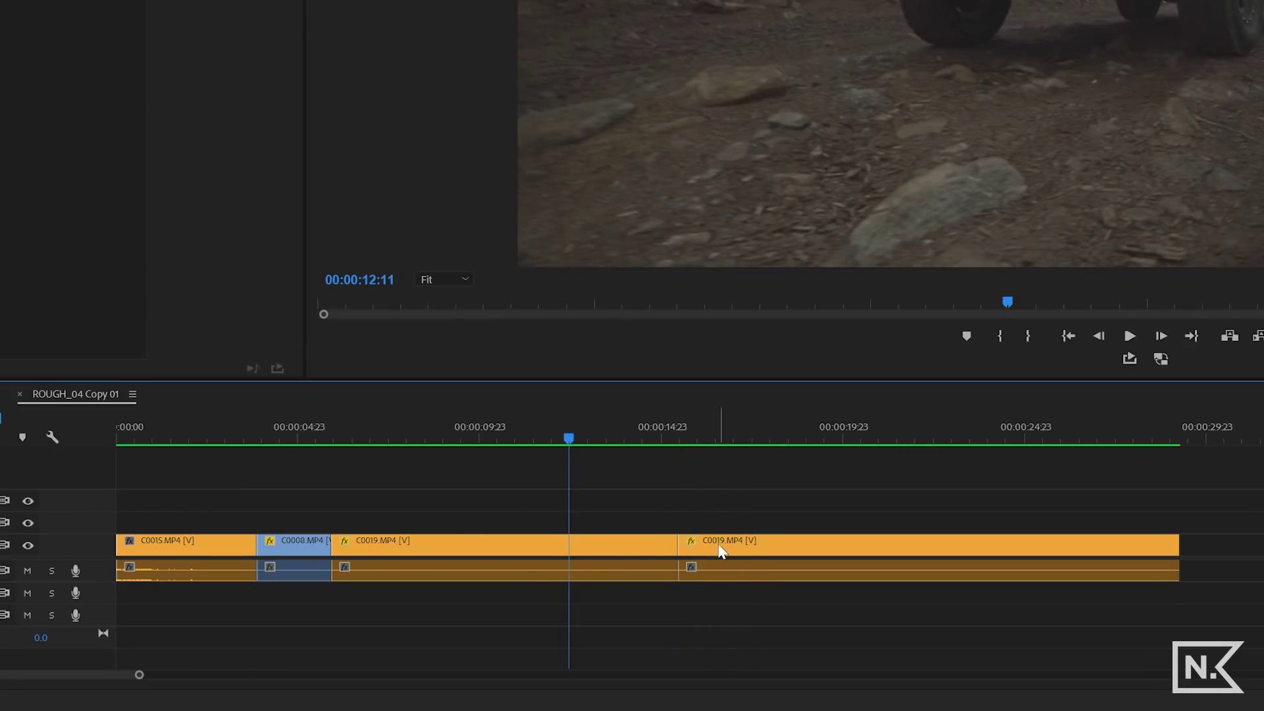
click(440, 548)
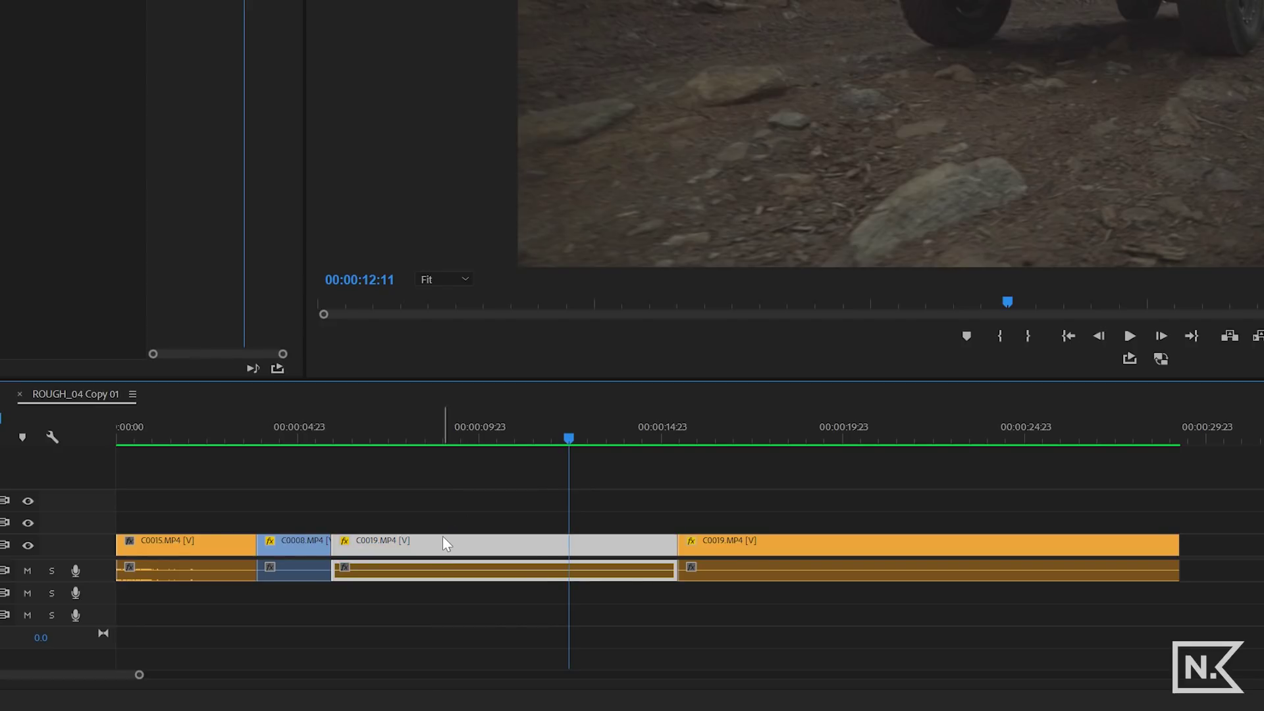
key(Delete)
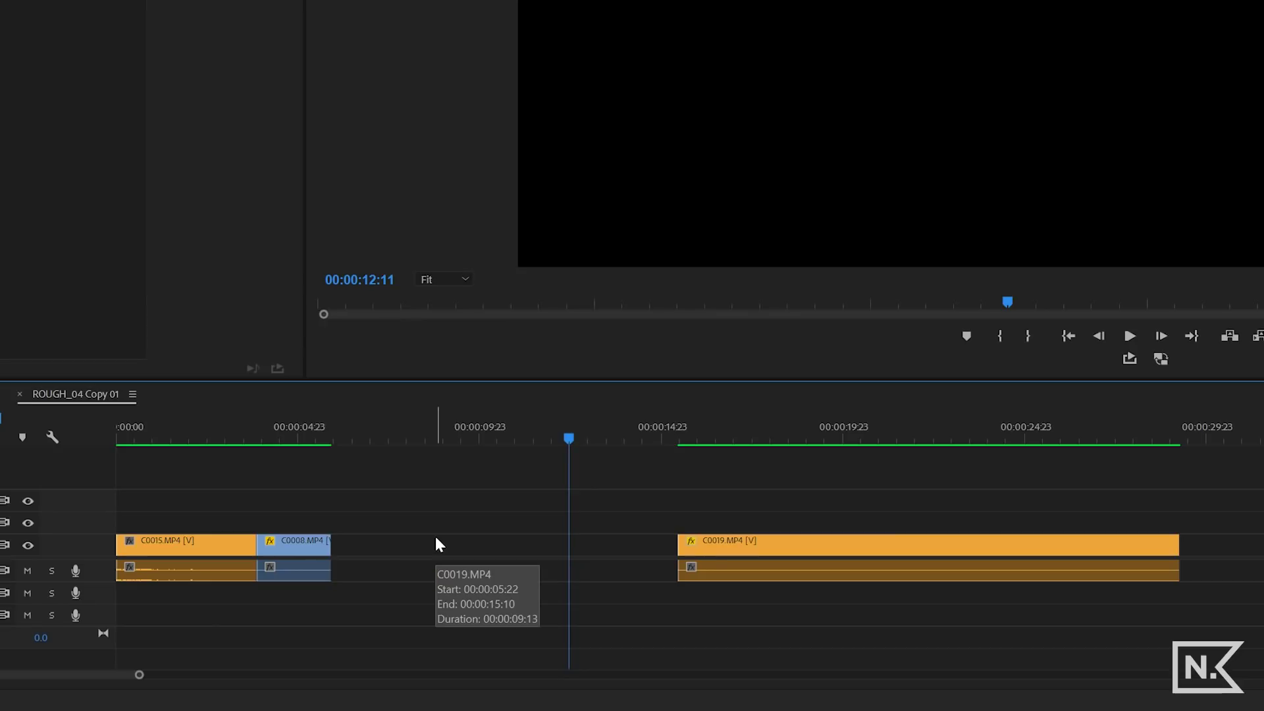
click(765, 555)
drag(763, 549, 418, 558)
mouse_move(290, 436)
mouse_down()
mouse_move(344, 436)
mouse_move(297, 435)
mouse_up()
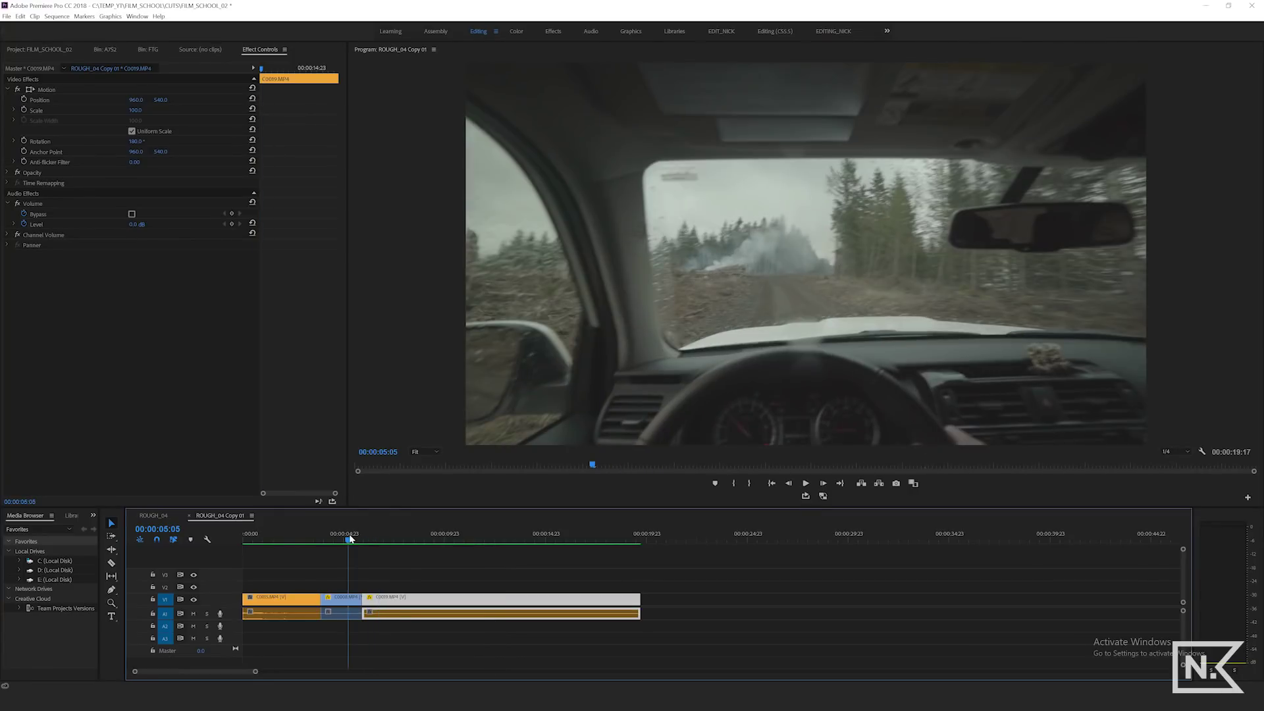
key(ctrl+z)
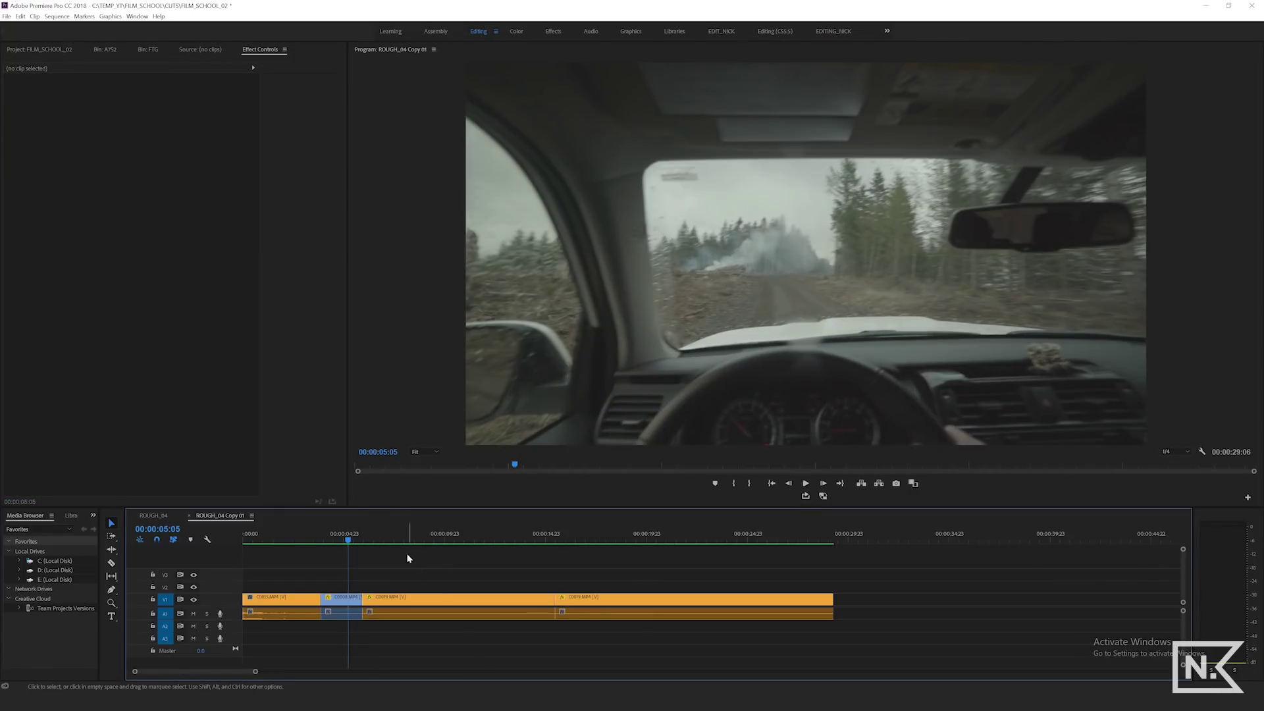
click(404, 559)
drag(403, 541, 443, 540)
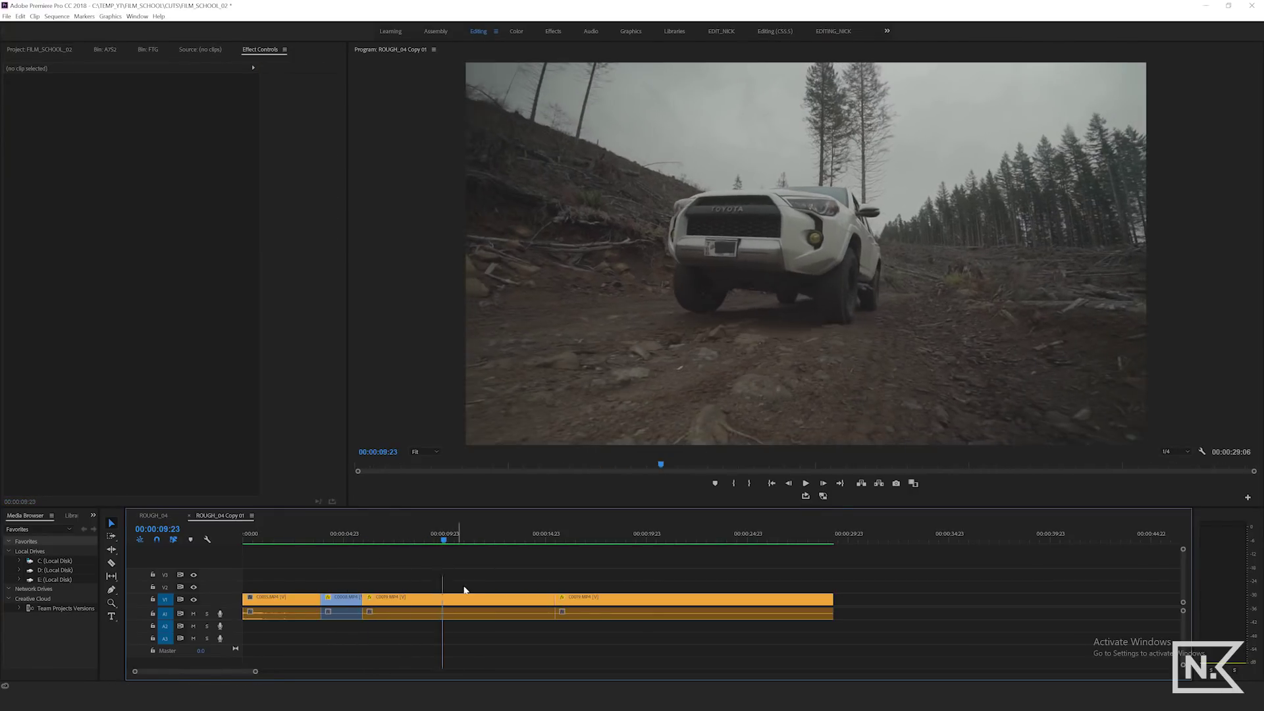
key(d)
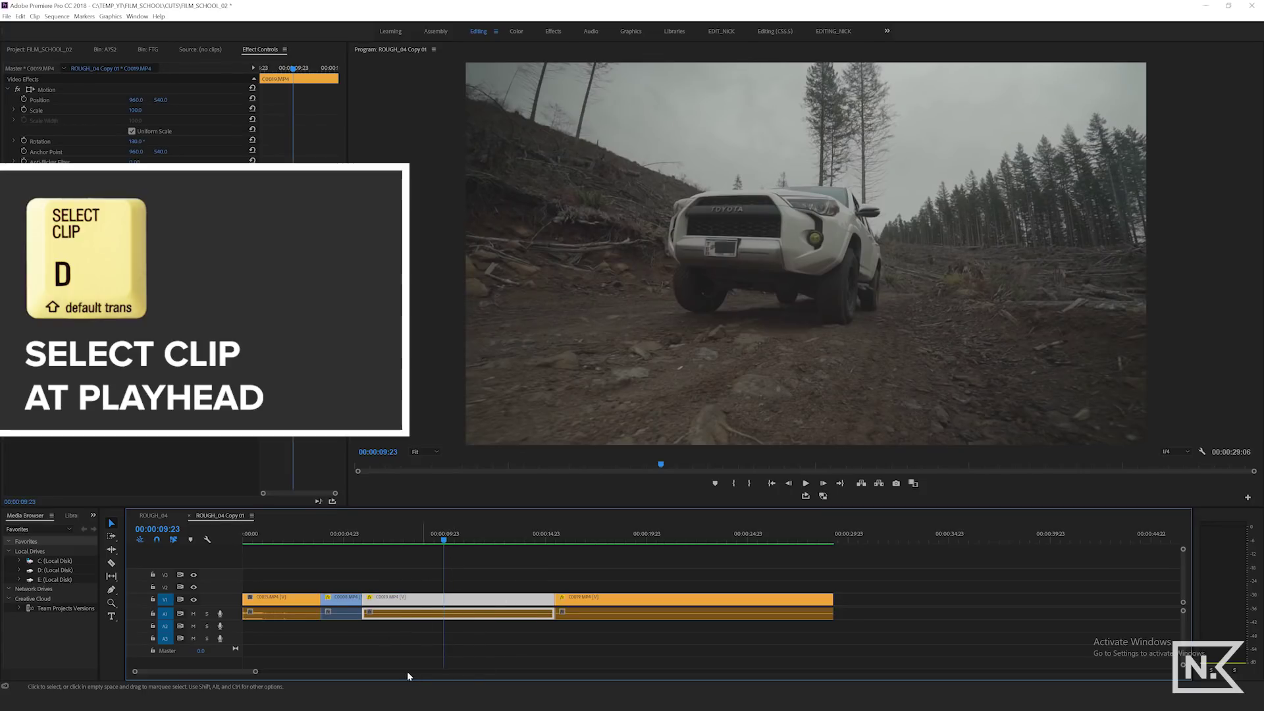
- Select clips with D at several playhead positions, including C0008 and the later C0019
click(343, 541)
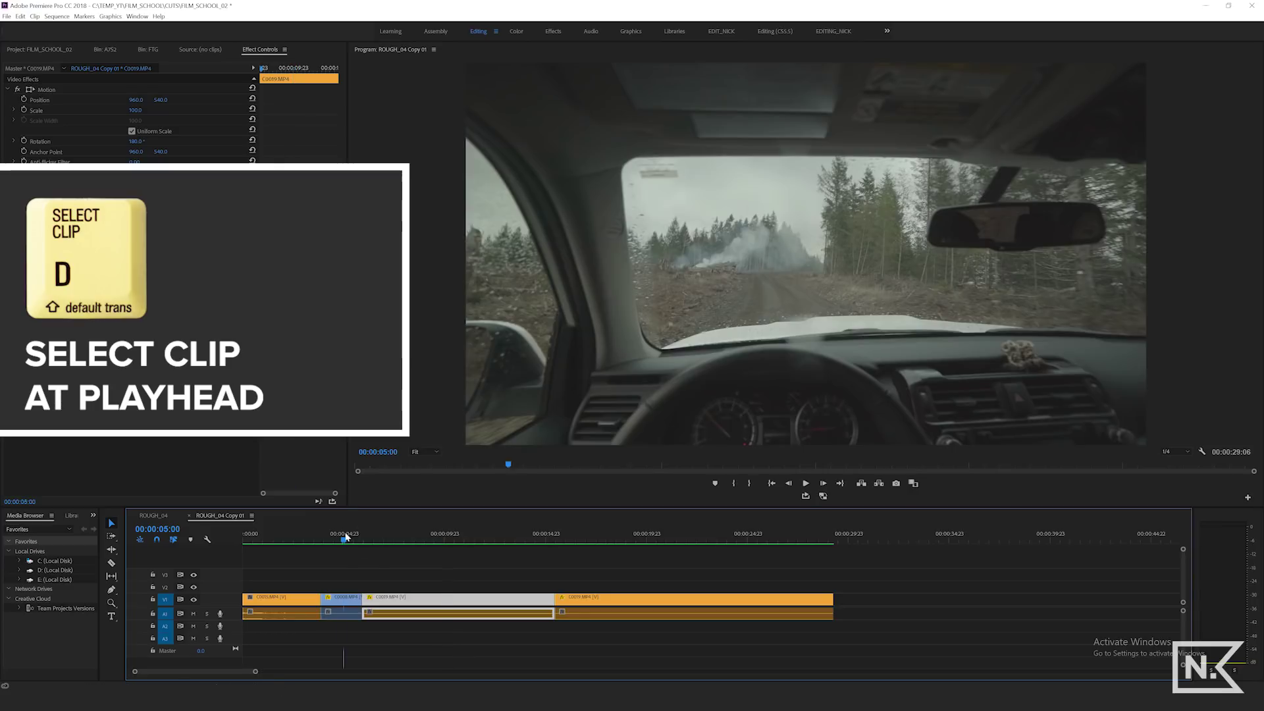
key(d)
click(362, 540)
click(408, 540)
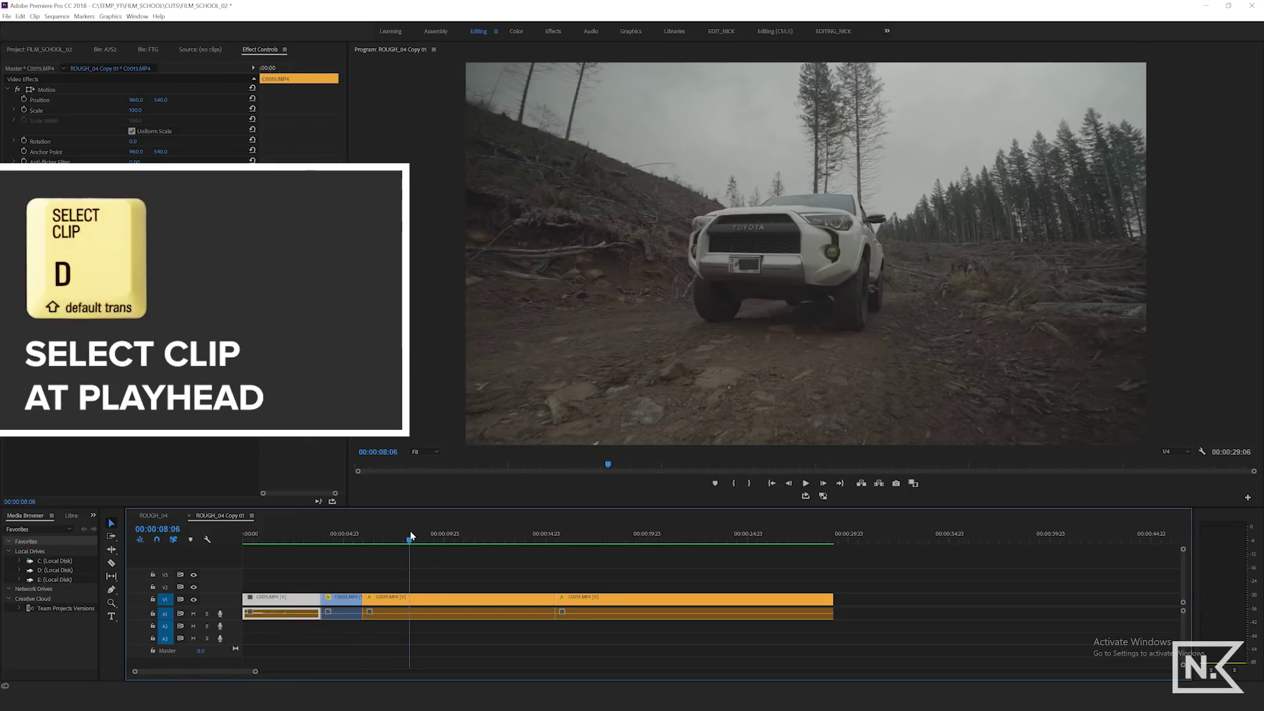
key(d)
click(590, 541)
key(d)
- Select the first C0019 clip with D and park the playhead at 00:00:09:20
click(409, 541)
key(d)
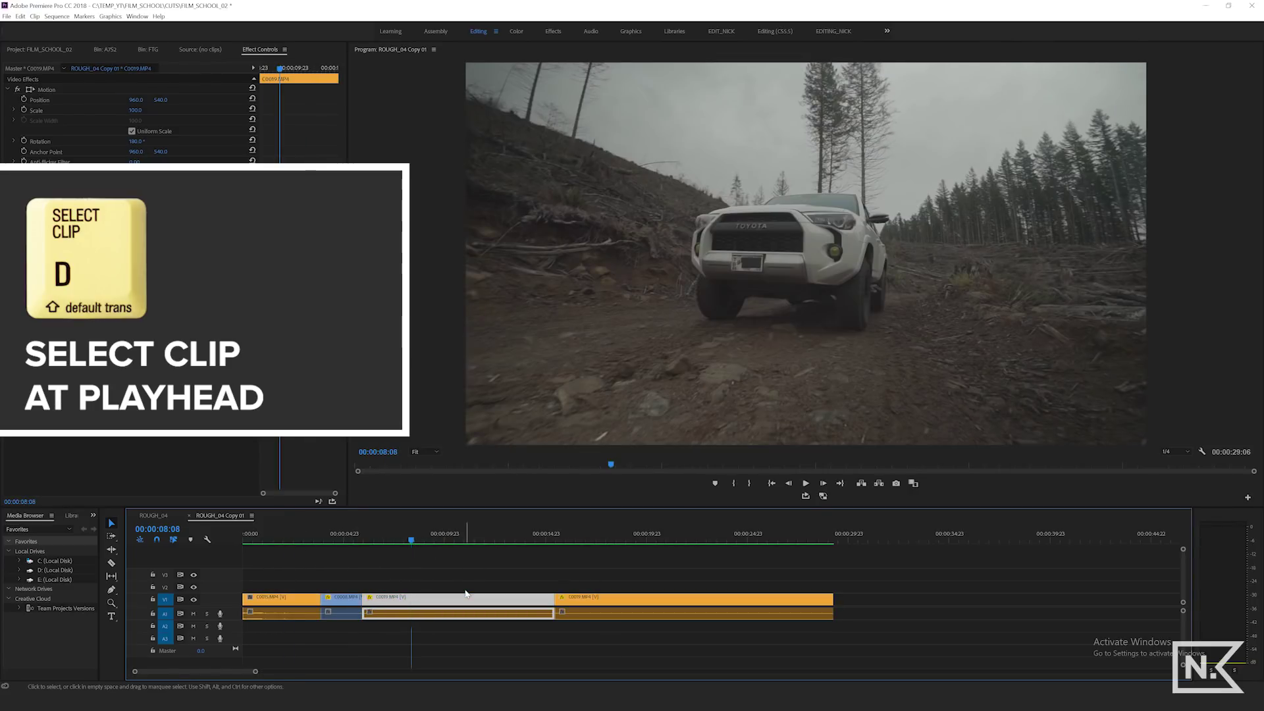
click(457, 541)
click(442, 541)
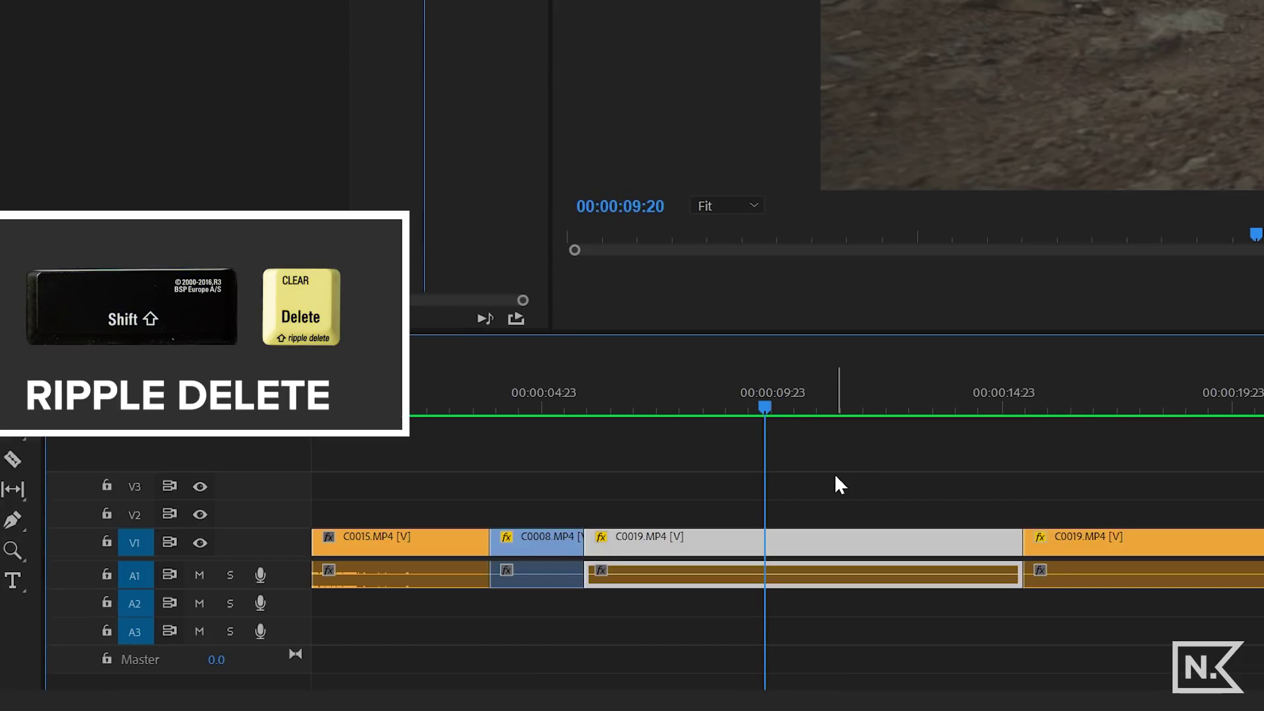
- Try ripple-deleting the C0019 clip and then C0008, undoing both
key(shift+Delete)
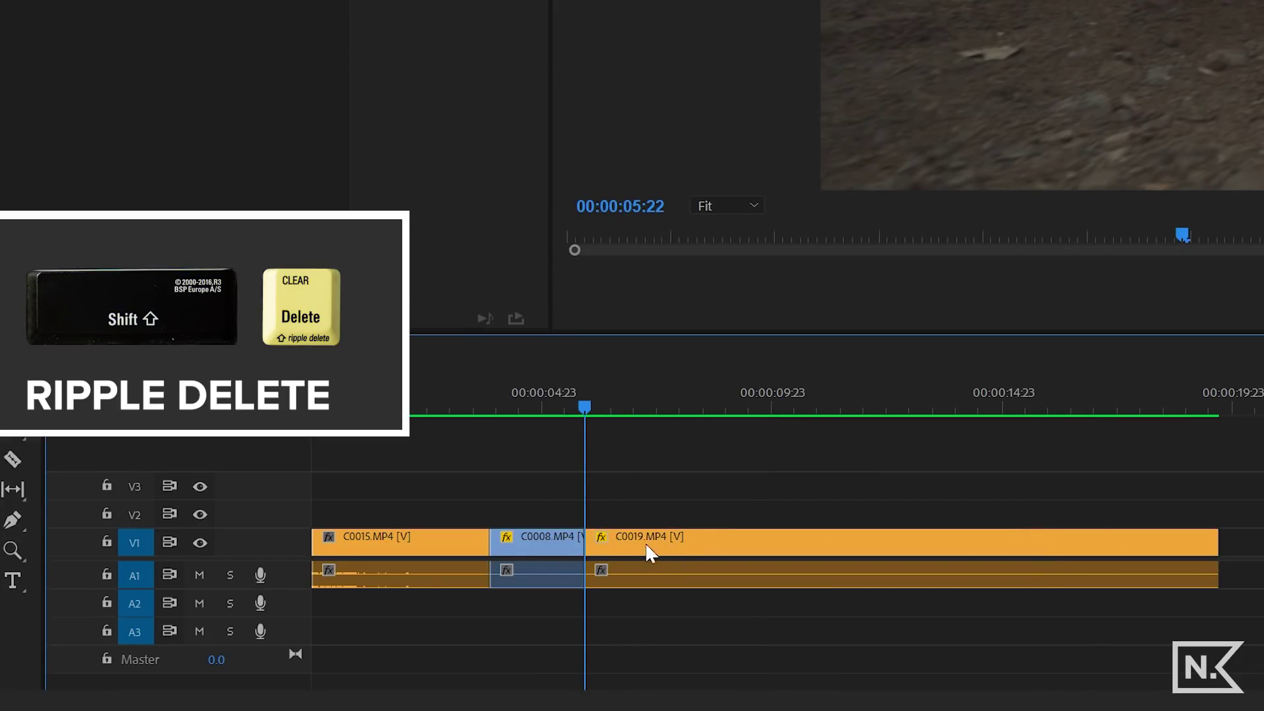
key(ctrl+z)
drag(753, 394, 531, 395)
click(557, 547)
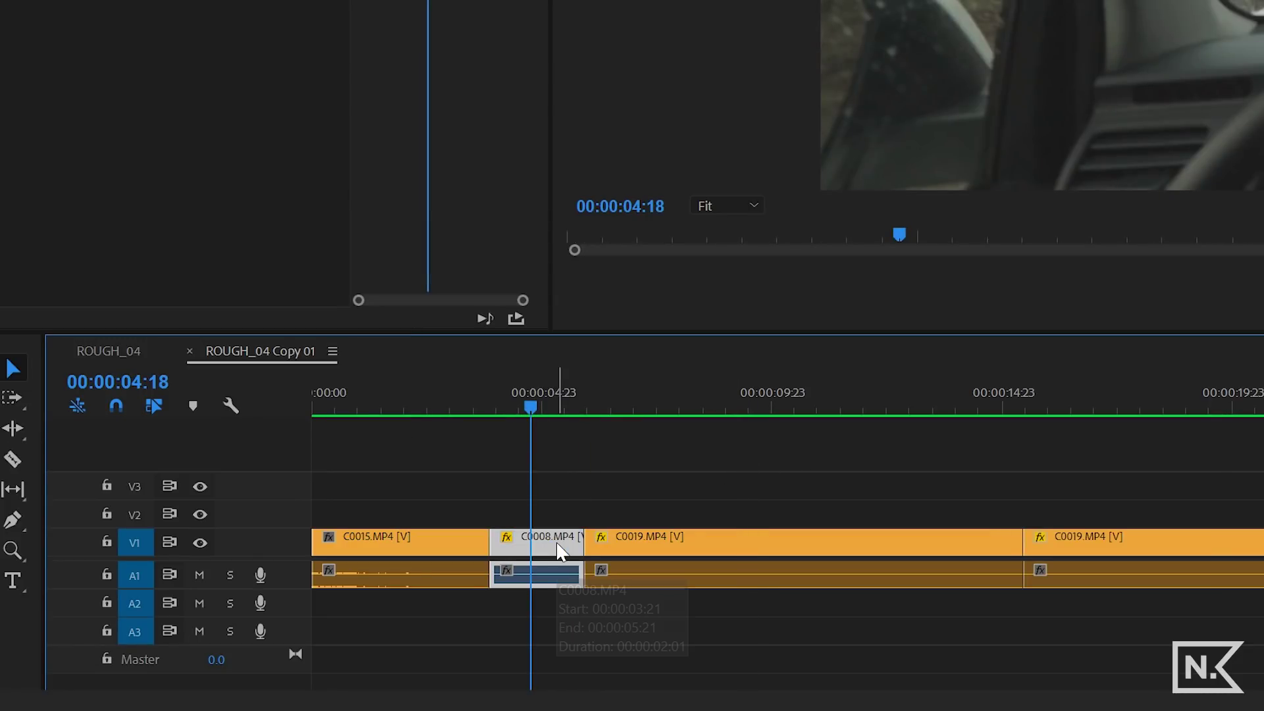
key(shift+Delete)
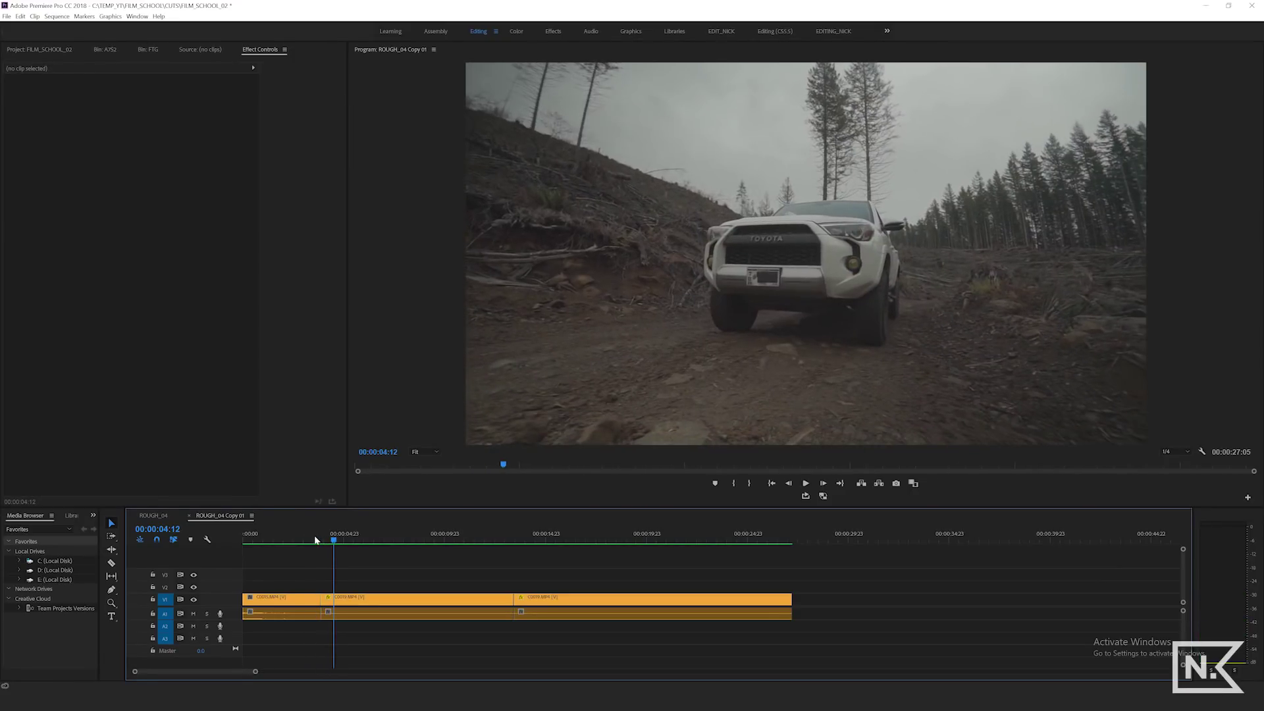
key(ctrl+z)
- Ripple-delete the C0019 clip at 00:00:08:13 with D and Shift+Delete
drag(327, 540, 425, 546)
key(d)
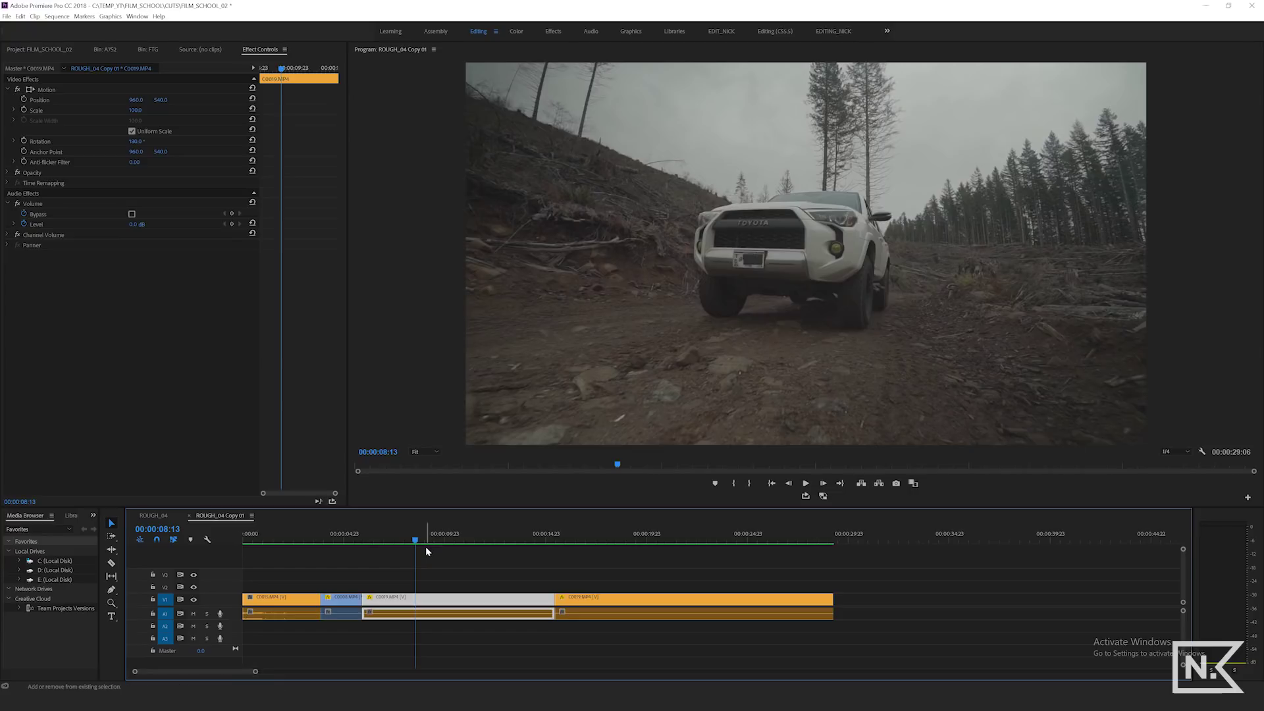
key(shift+Delete)
- Play back the edit and trim off everything after 00:00:08:16 with W
click(305, 539)
key(space)
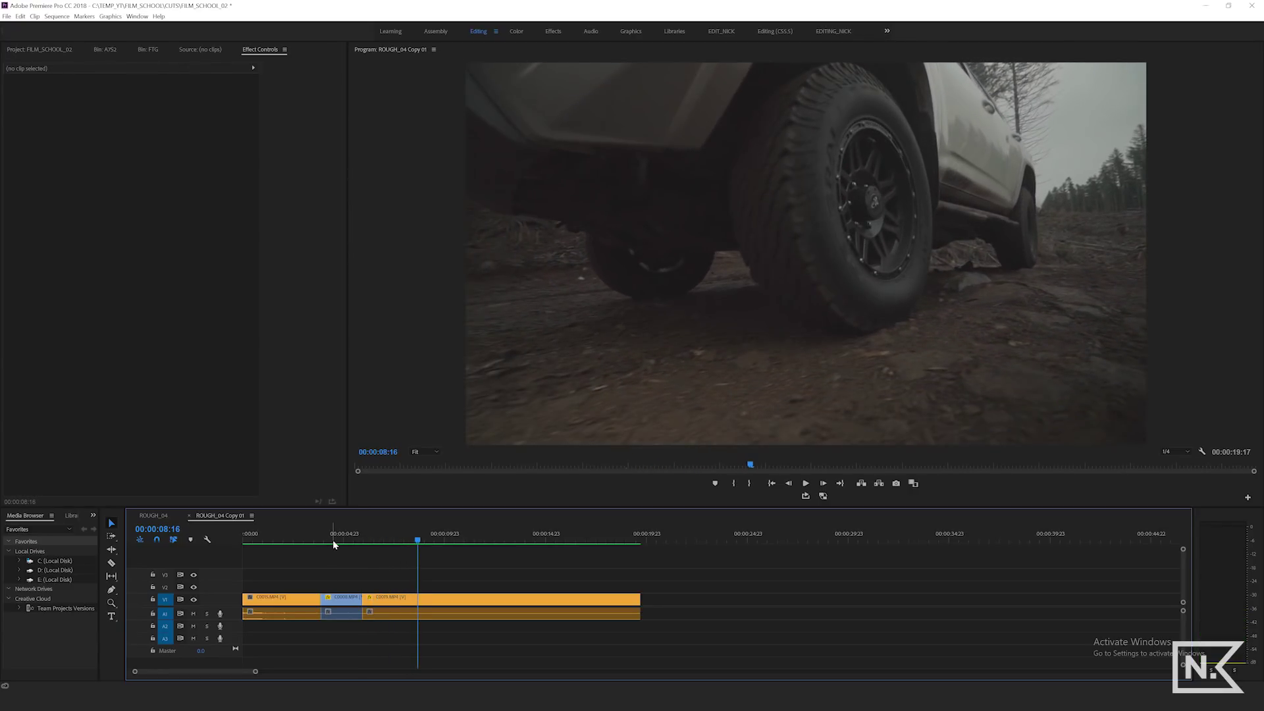
key(w)
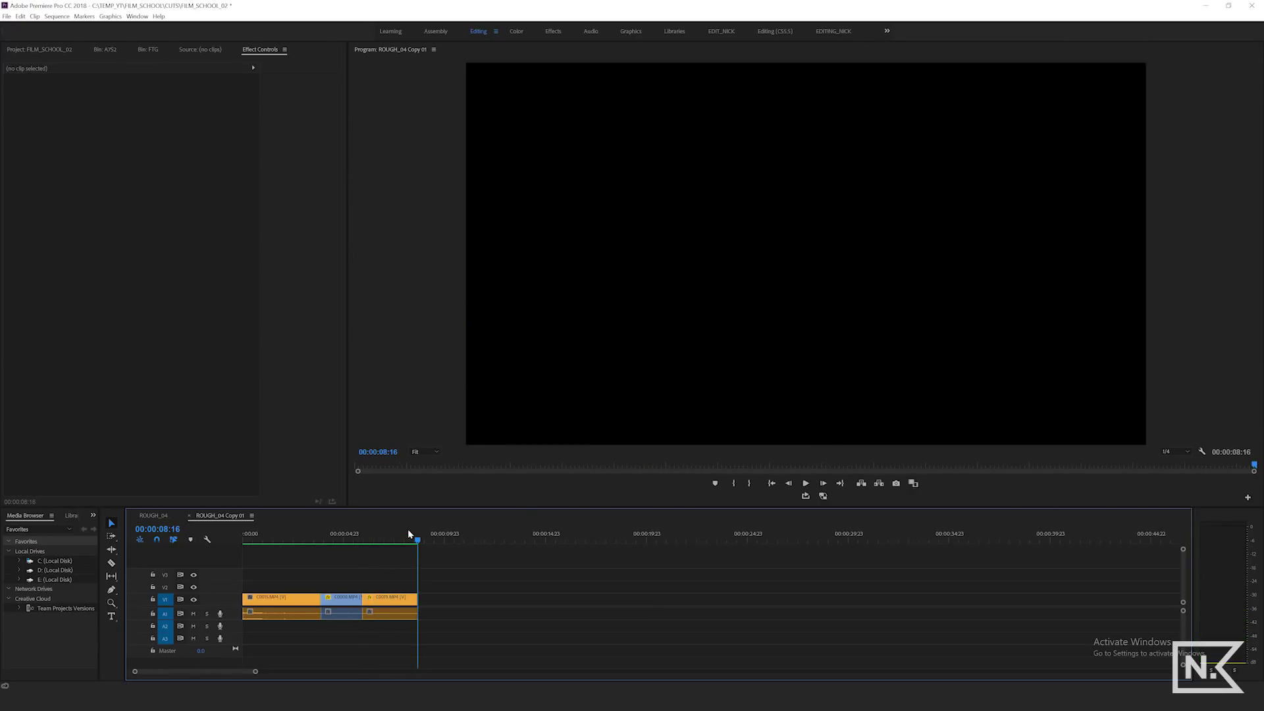
drag(409, 534, 340, 541)
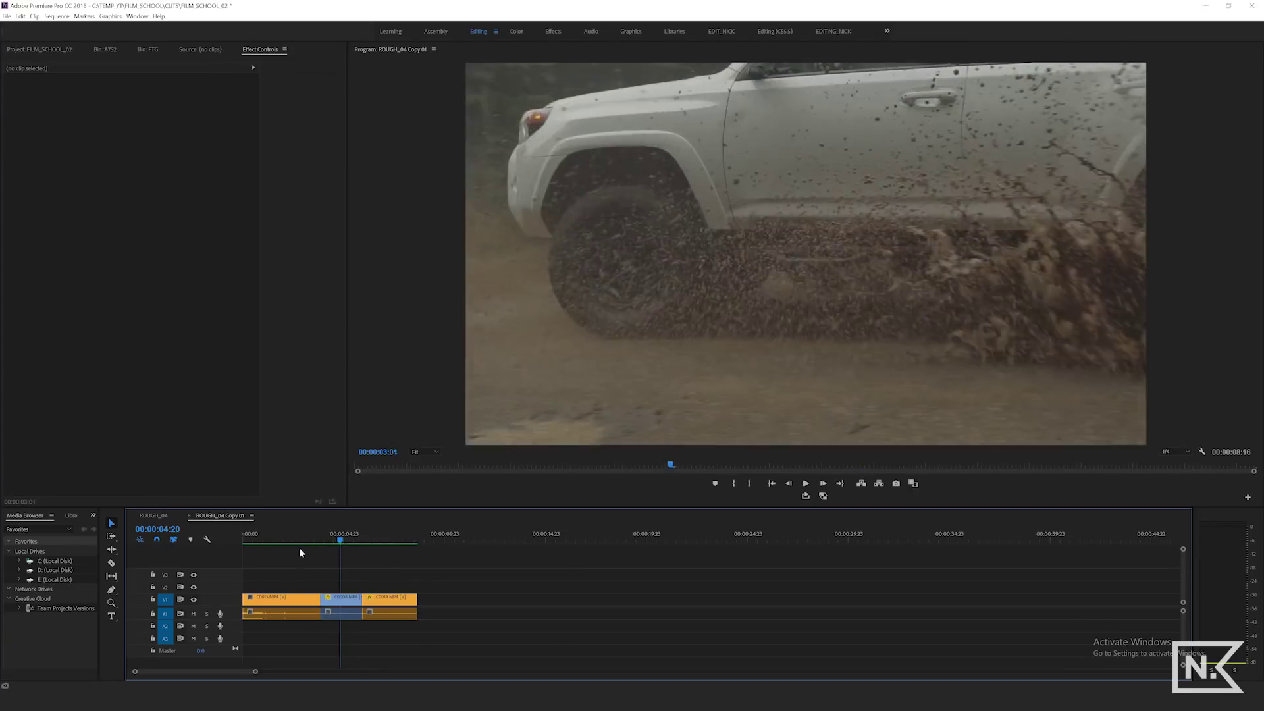